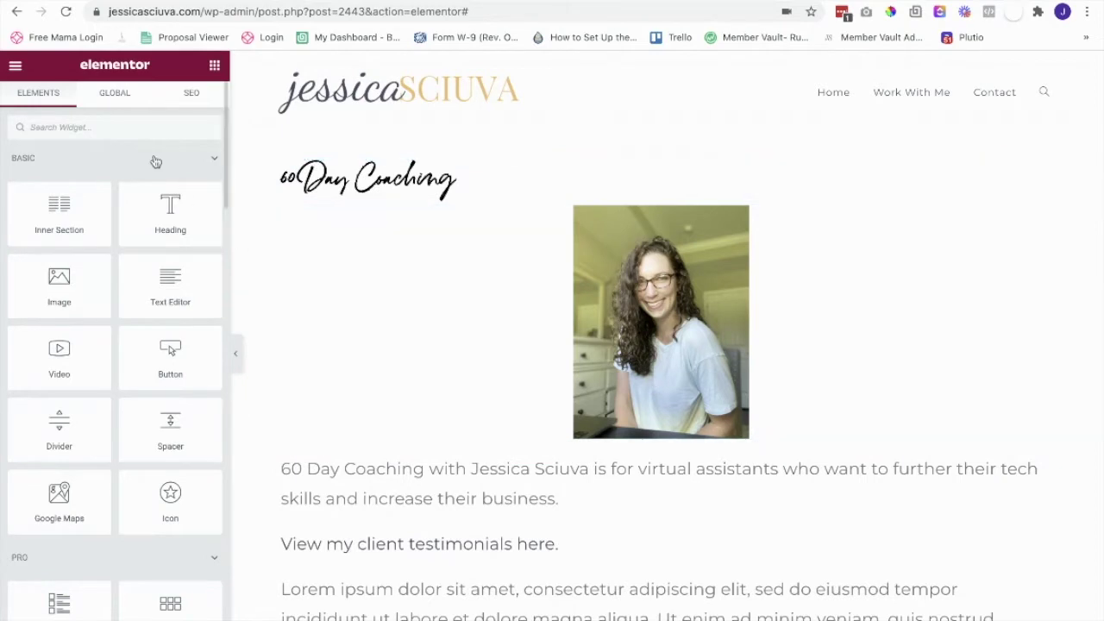
Search 'test' and drop a Testimonial widget onto the page below the coaching photo
click(140, 127)
text(test)
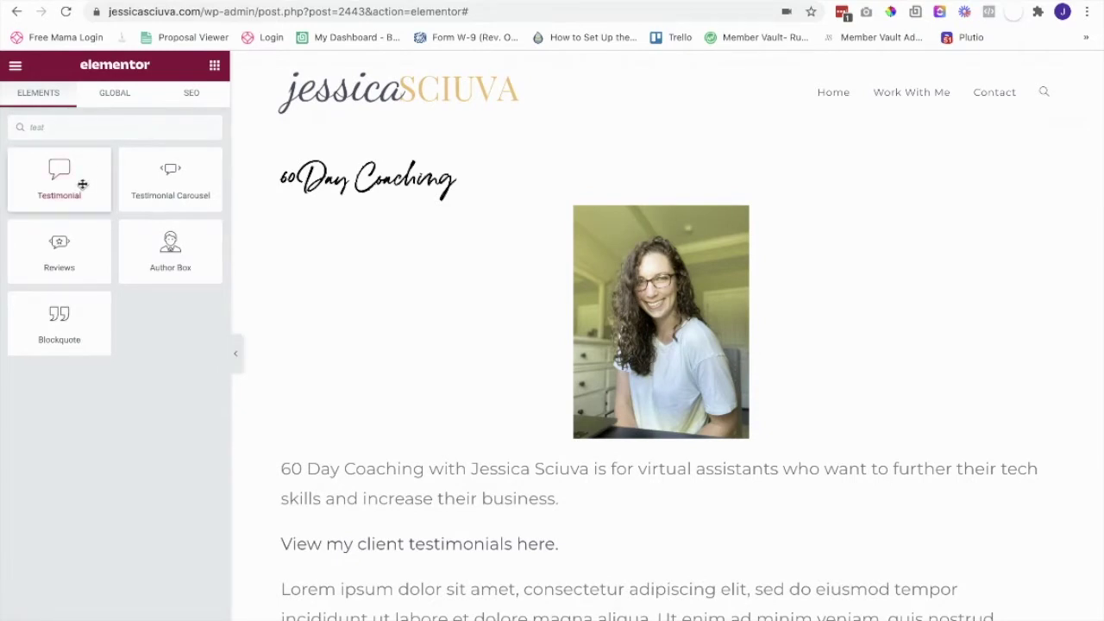
drag(82, 184, 628, 466)
scroll(628, 466, down, 3)
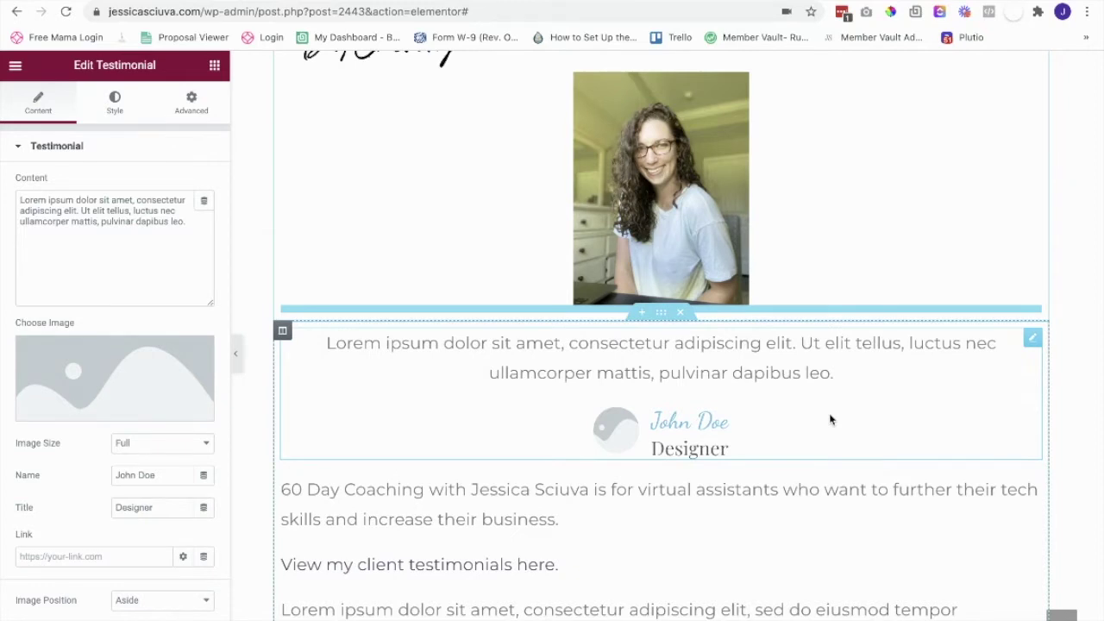
right_click(912, 407)
Give the testimonial a classic background in light mint Saved Color #12
click(938, 421)
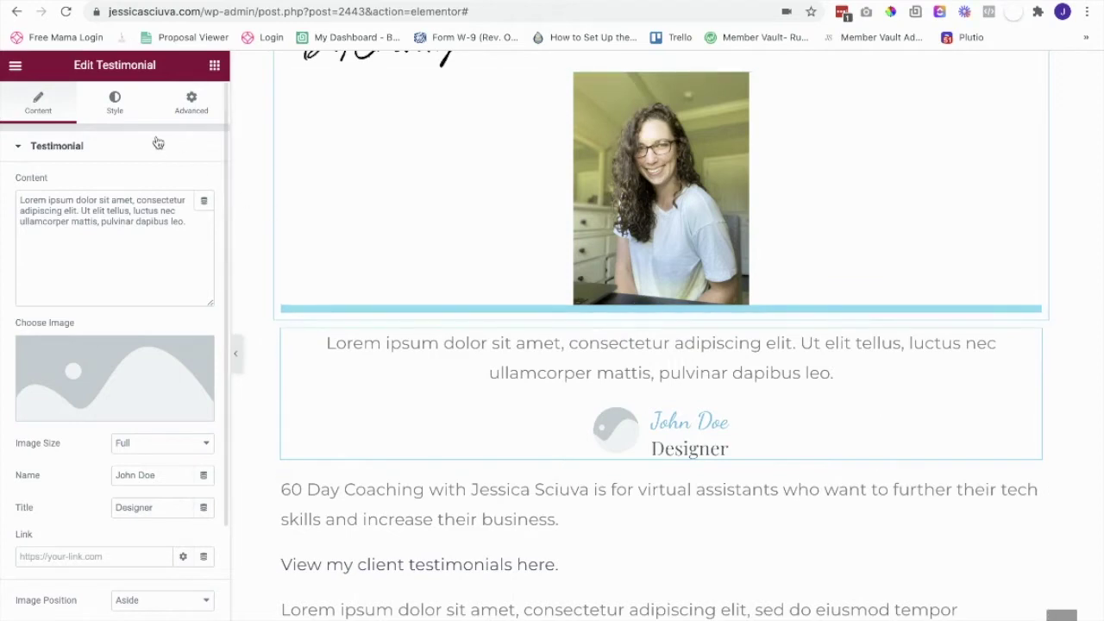
click(108, 104)
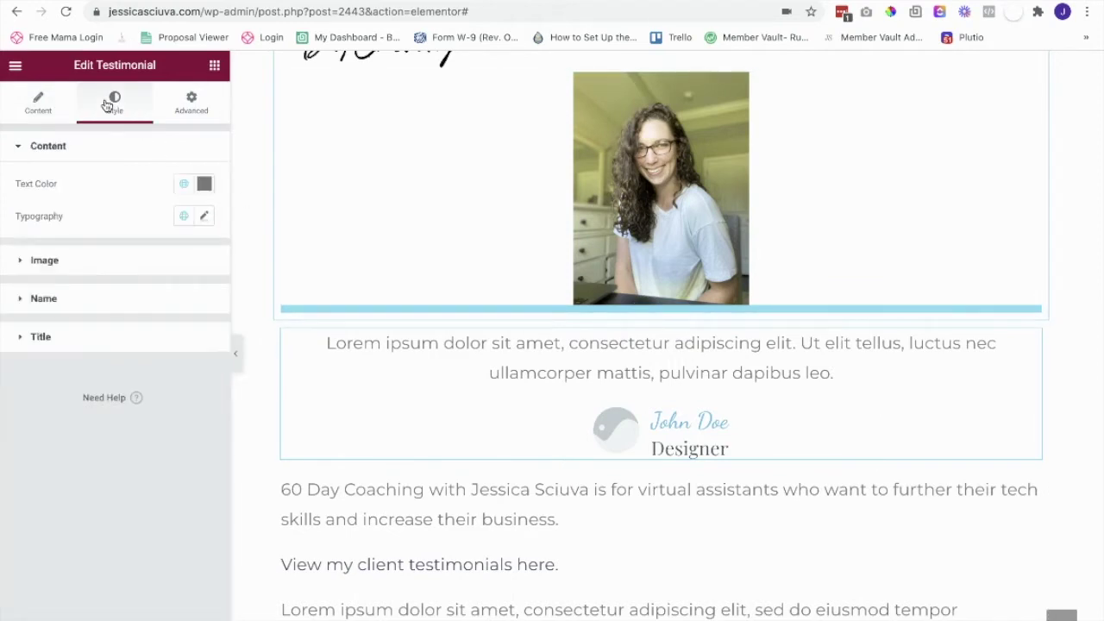
click(199, 105)
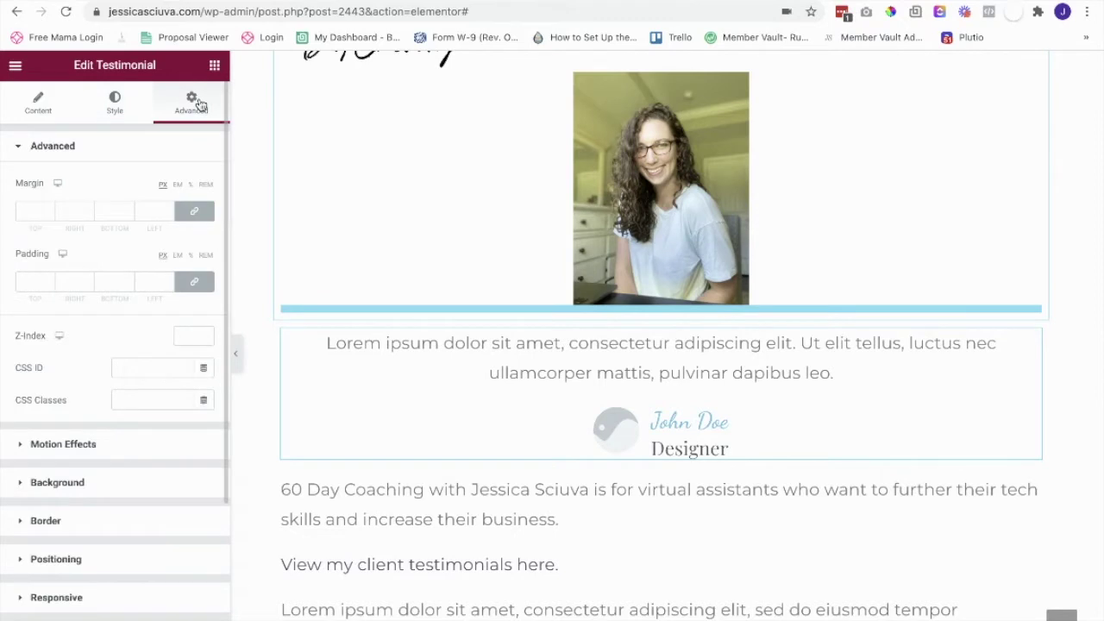
click(57, 482)
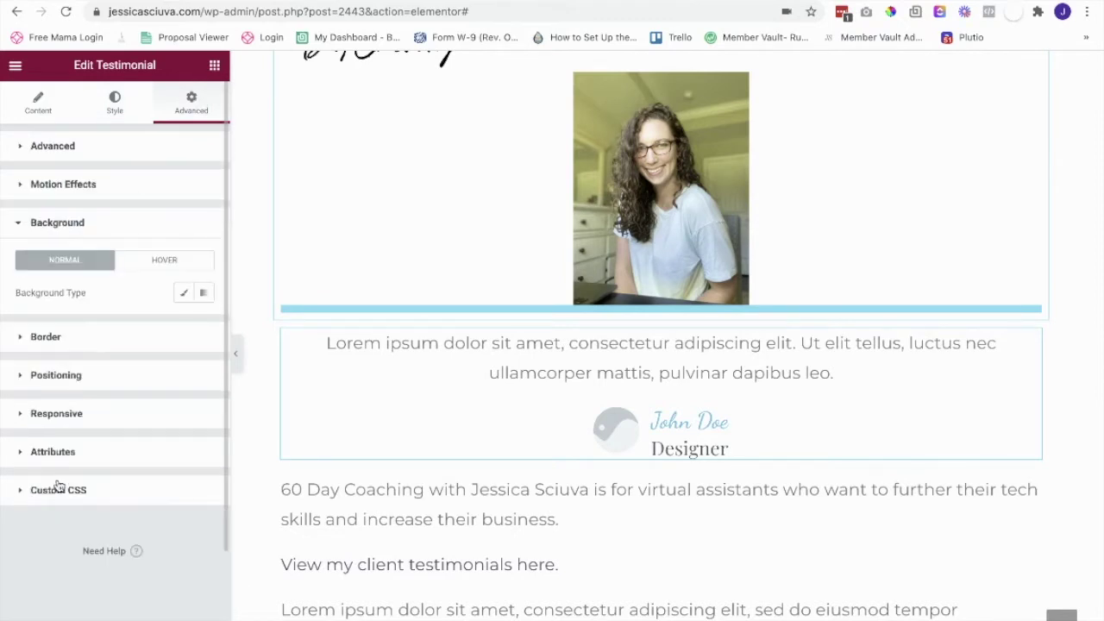
click(182, 293)
click(185, 327)
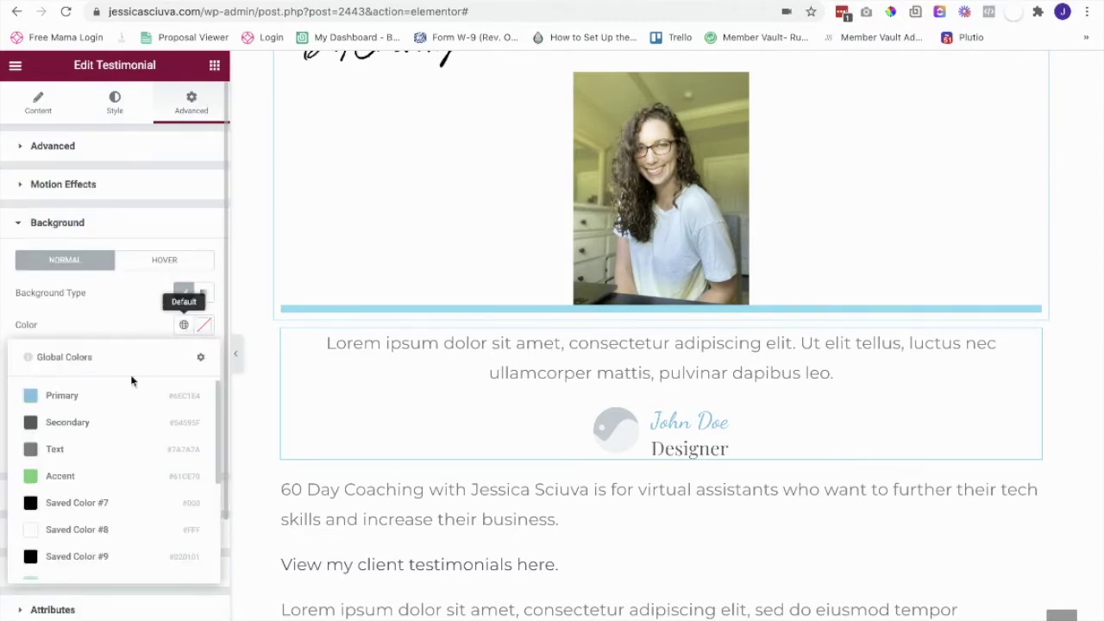
scroll(86, 501, down, 3)
click(86, 407)
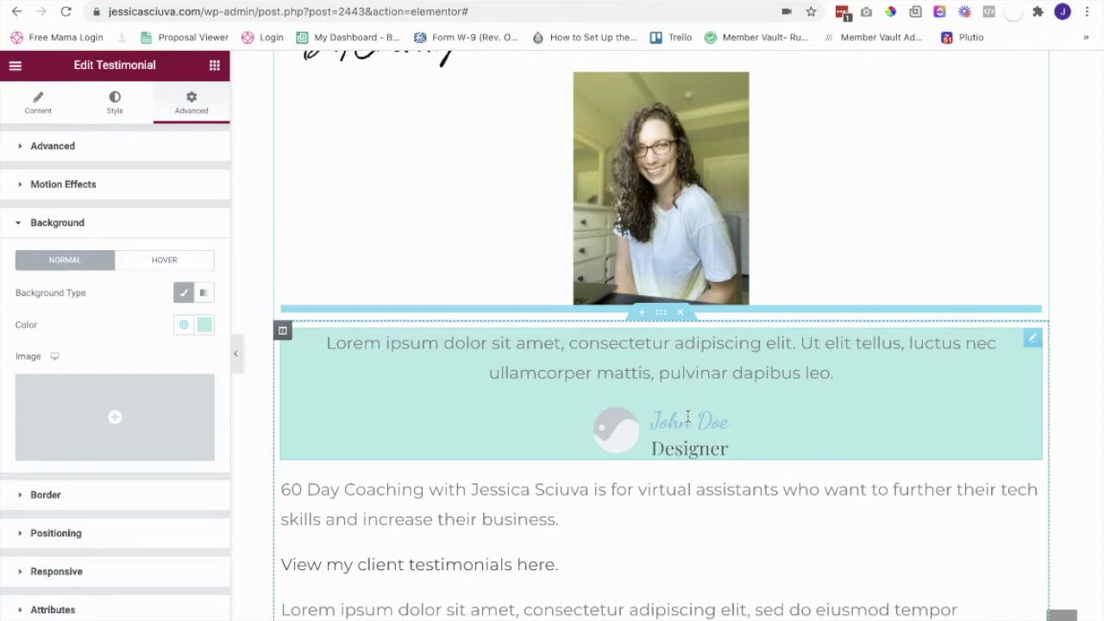
click(115, 108)
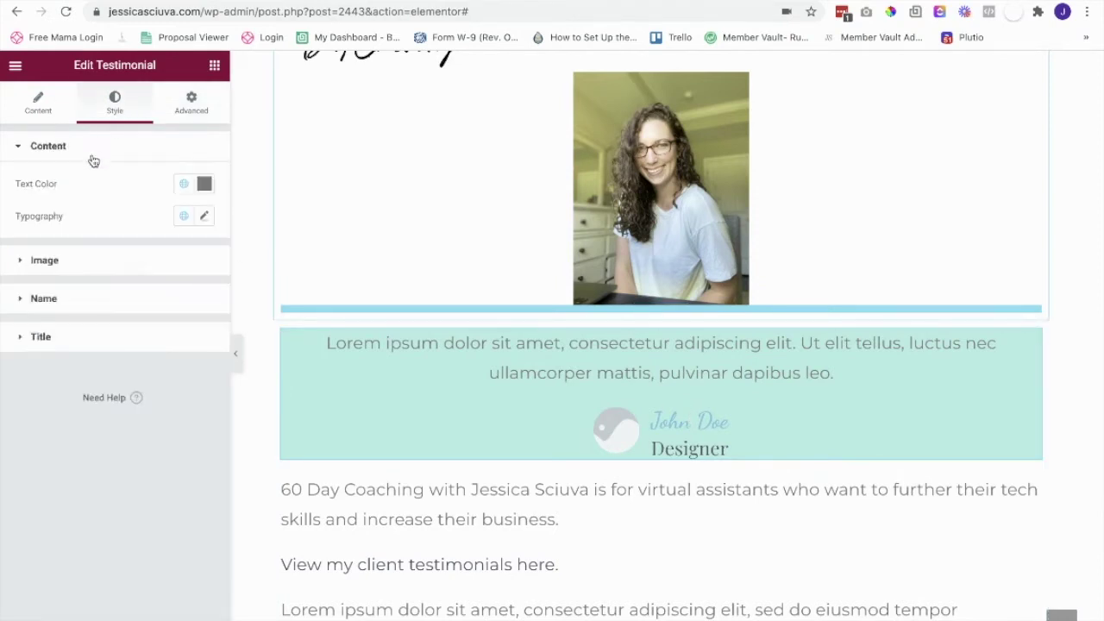
Colour the John Doe name text dark with Saved Color #18
click(46, 299)
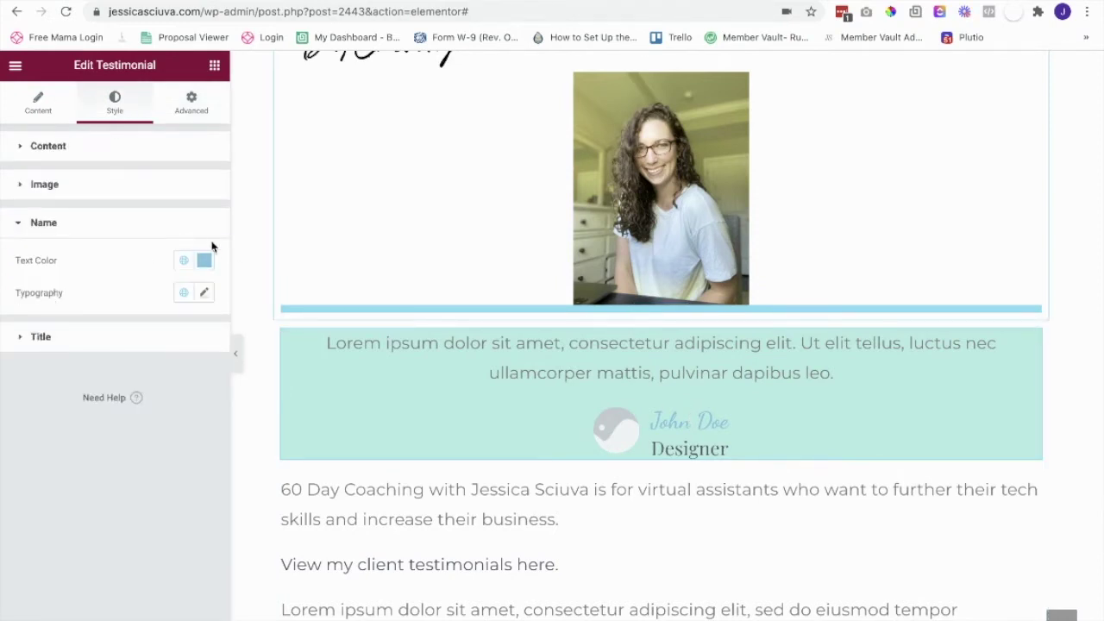
click(184, 260)
scroll(54, 473, down, 5)
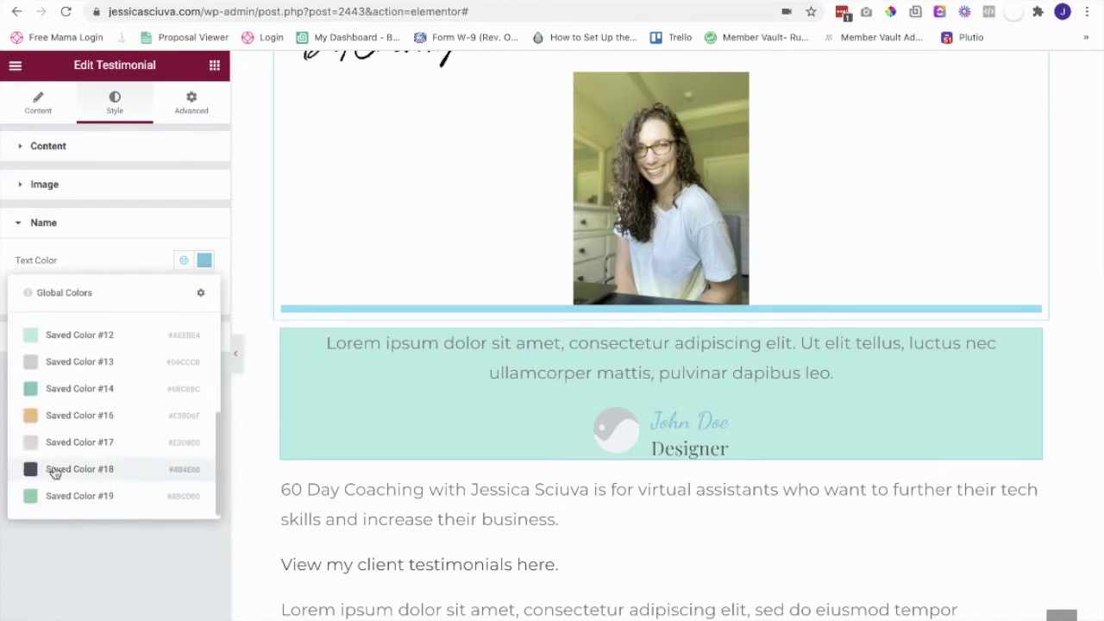
click(54, 471)
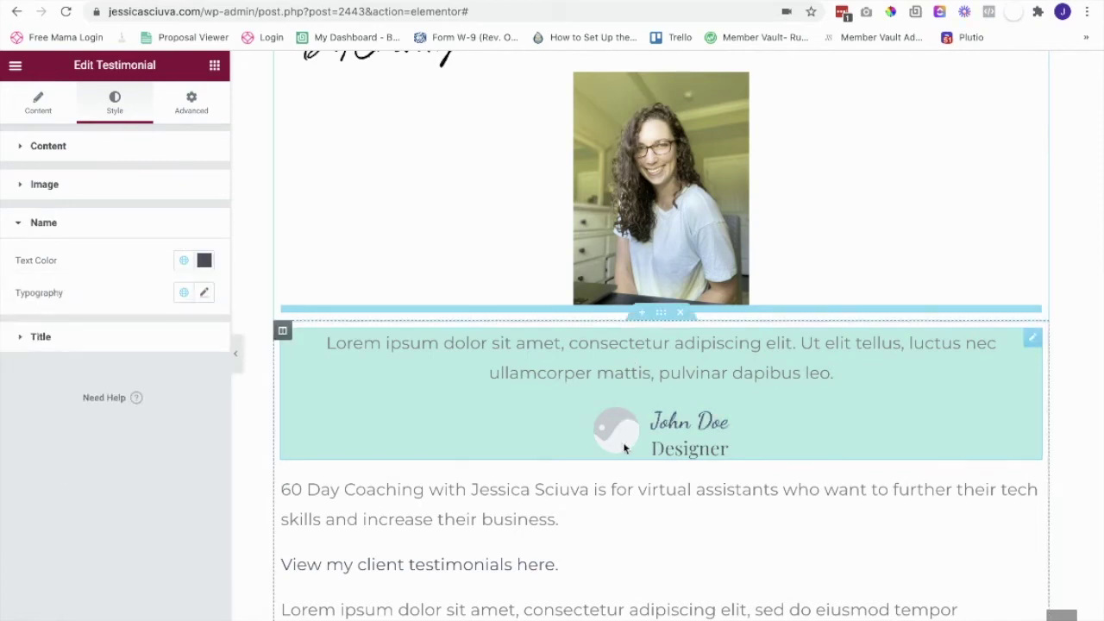
Reduce the Designer title's typography size from 25 to 19
click(37, 341)
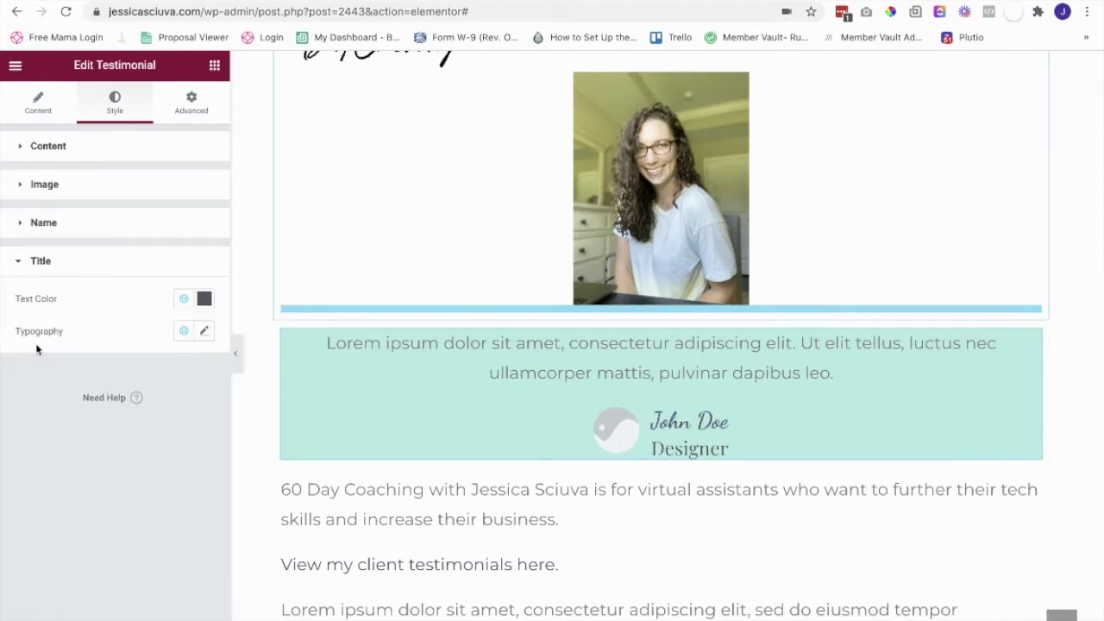
click(206, 334)
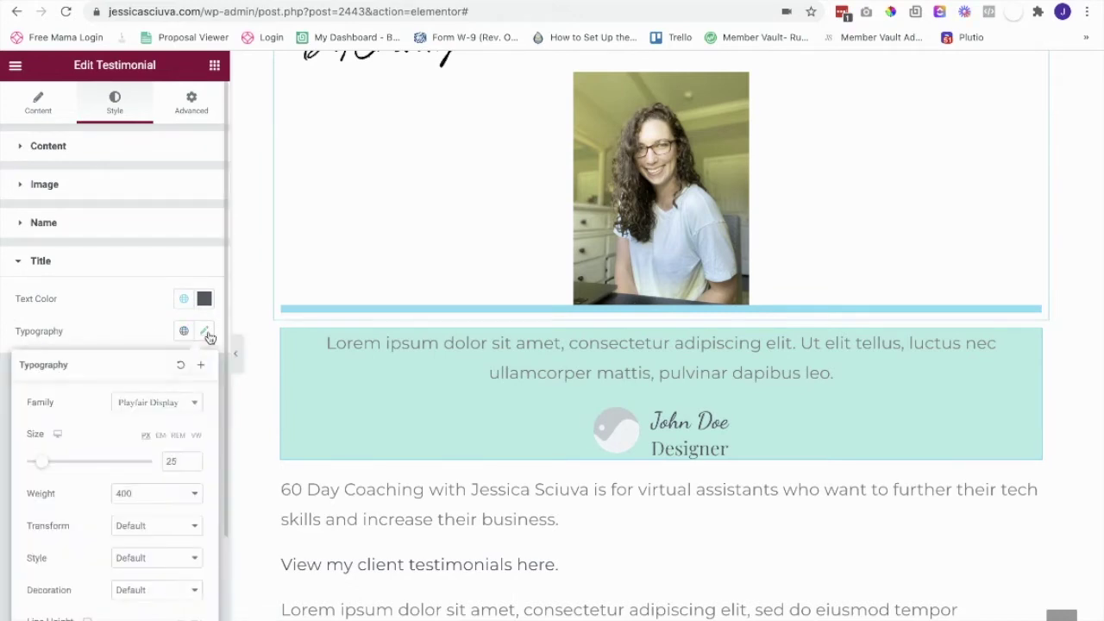
click(192, 465)
click(192, 465)
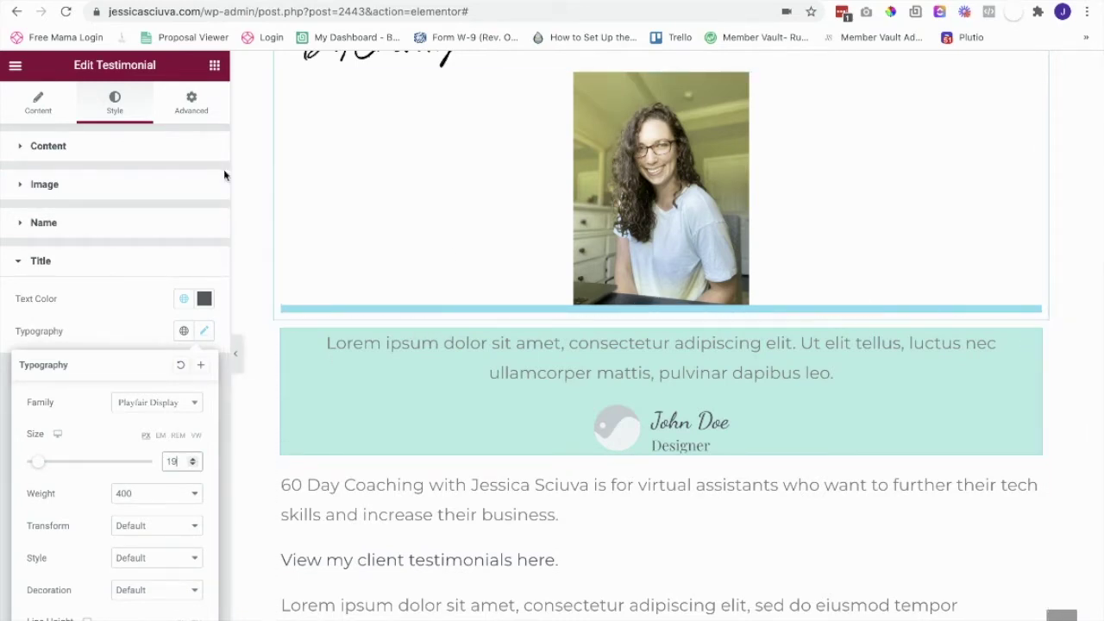
click(193, 111)
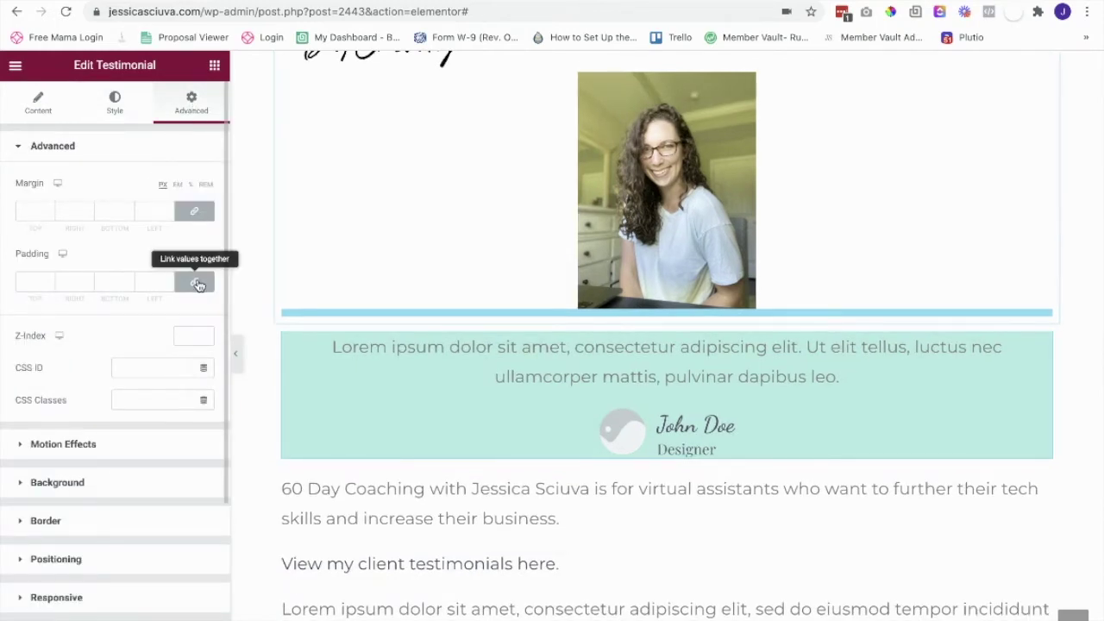
Pad the testimonial box 25 px on all sides and give it a solid 1 px border
click(49, 279)
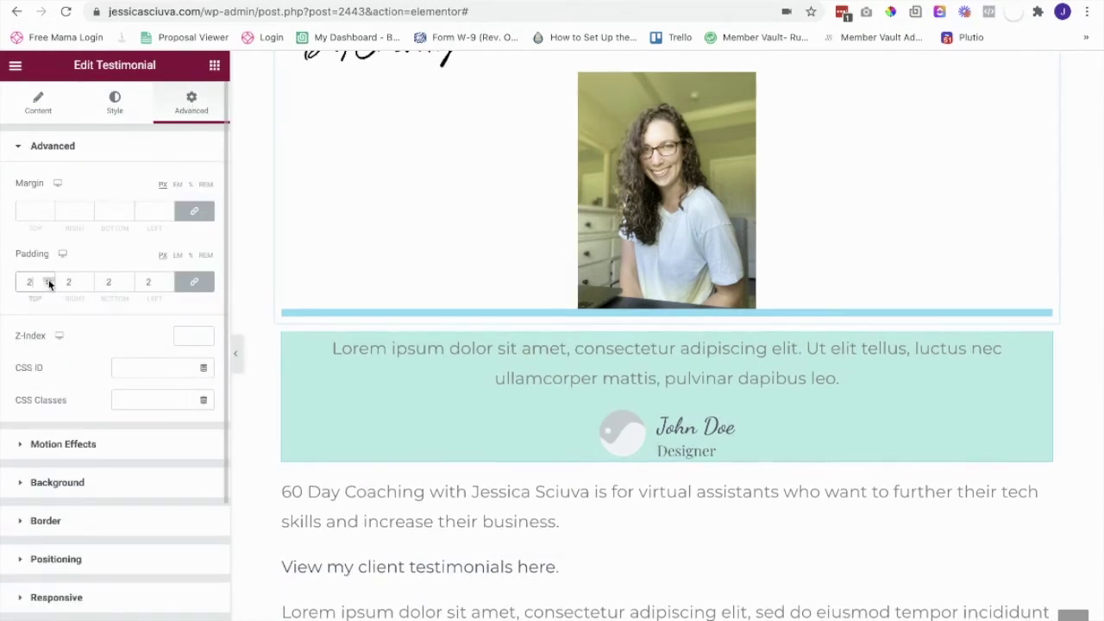
drag(48, 279, 49, 280)
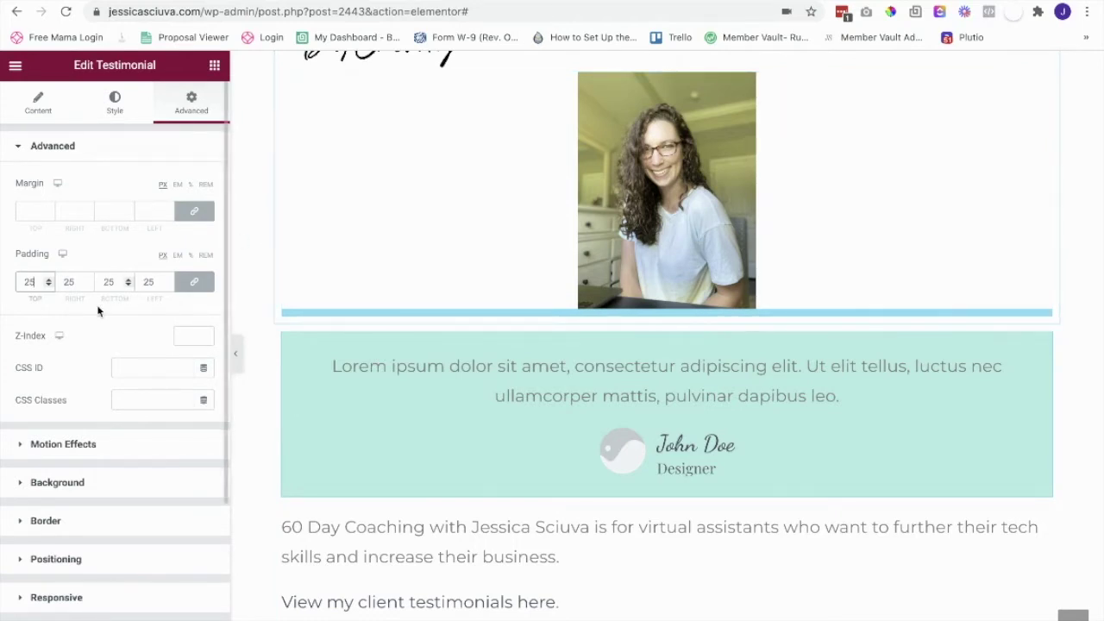
scroll(97, 311, down, 2)
click(43, 444)
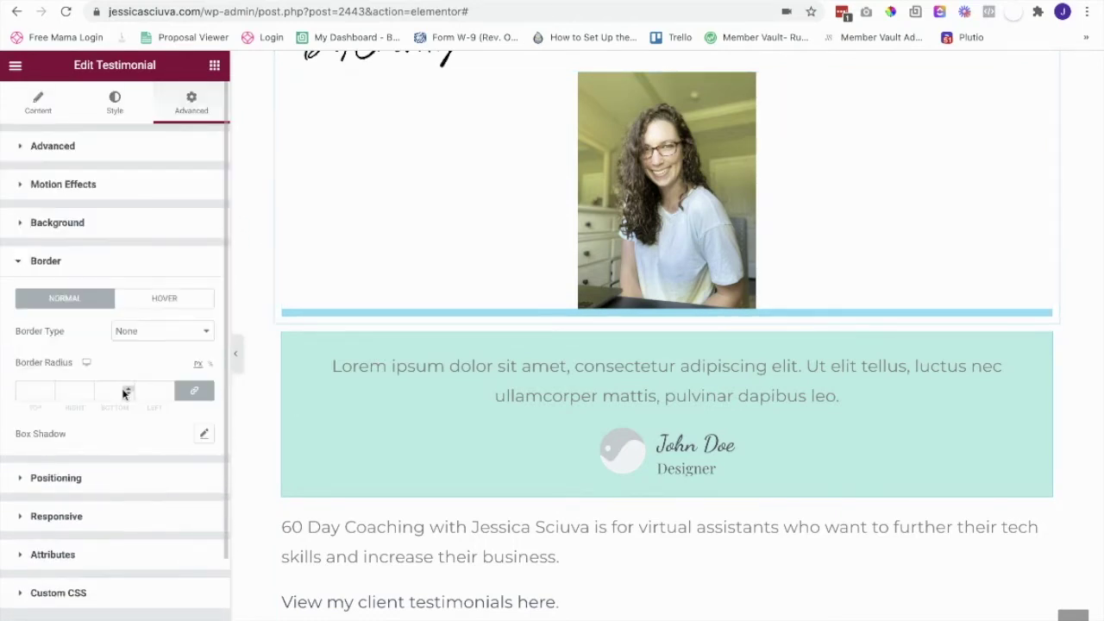
click(142, 334)
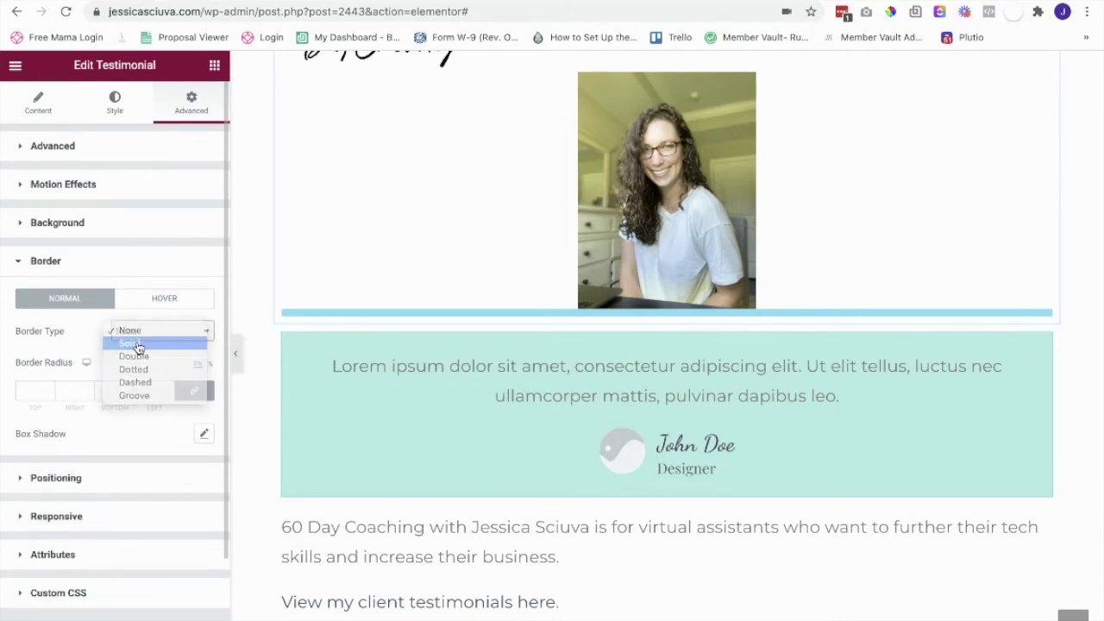
click(136, 345)
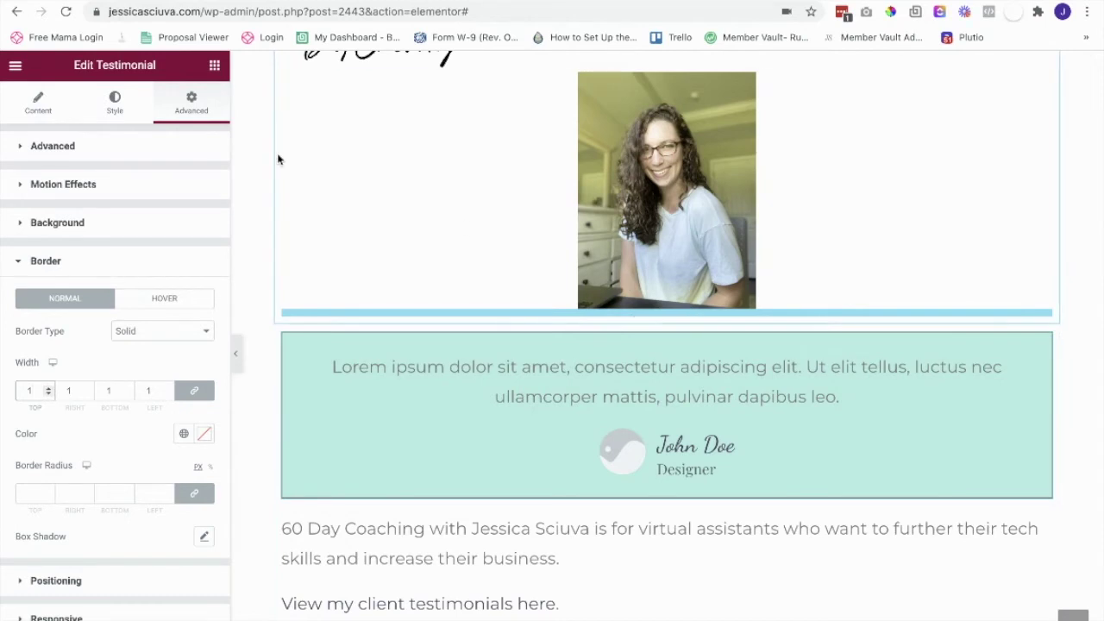
Place an Icon widget above the testimonial box and insert the Quote Left icon
click(214, 69)
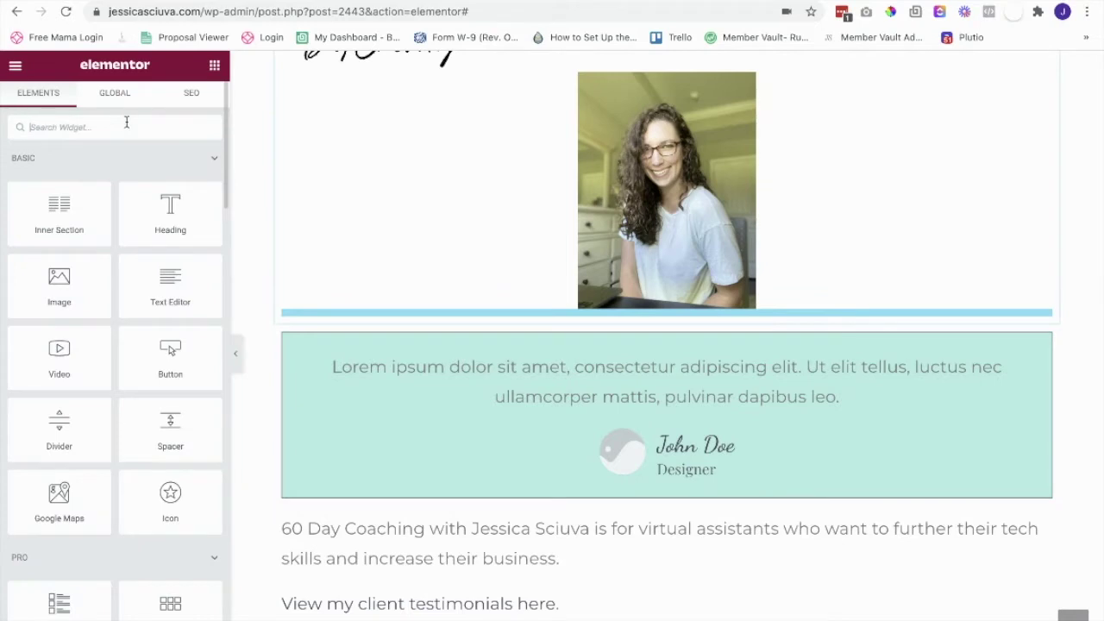
text(icon)
drag(49, 179, 687, 341)
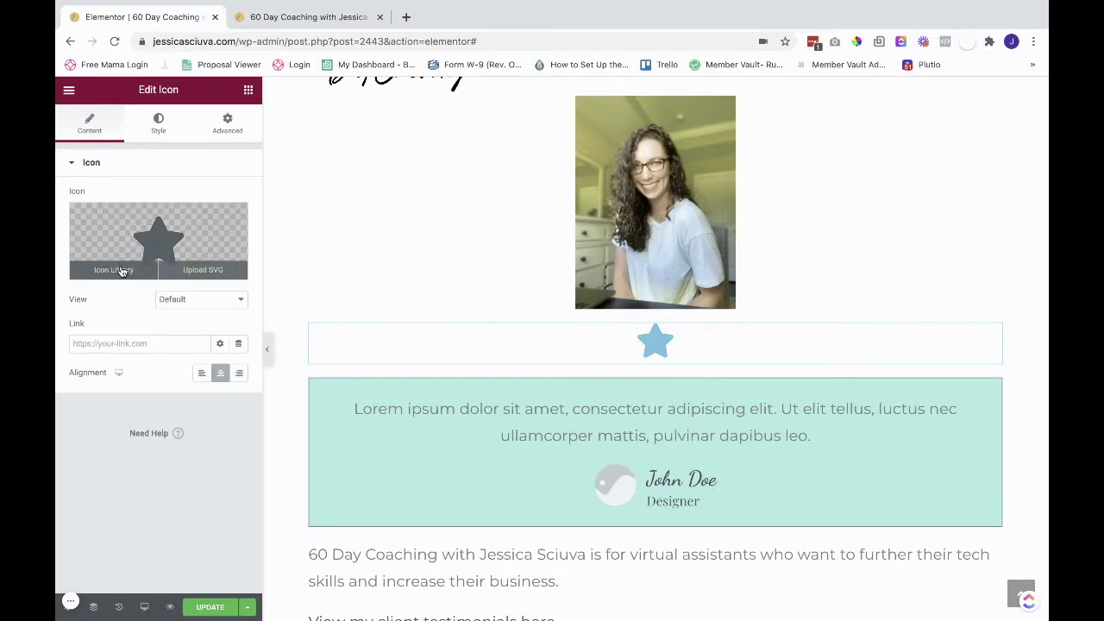
click(72, 266)
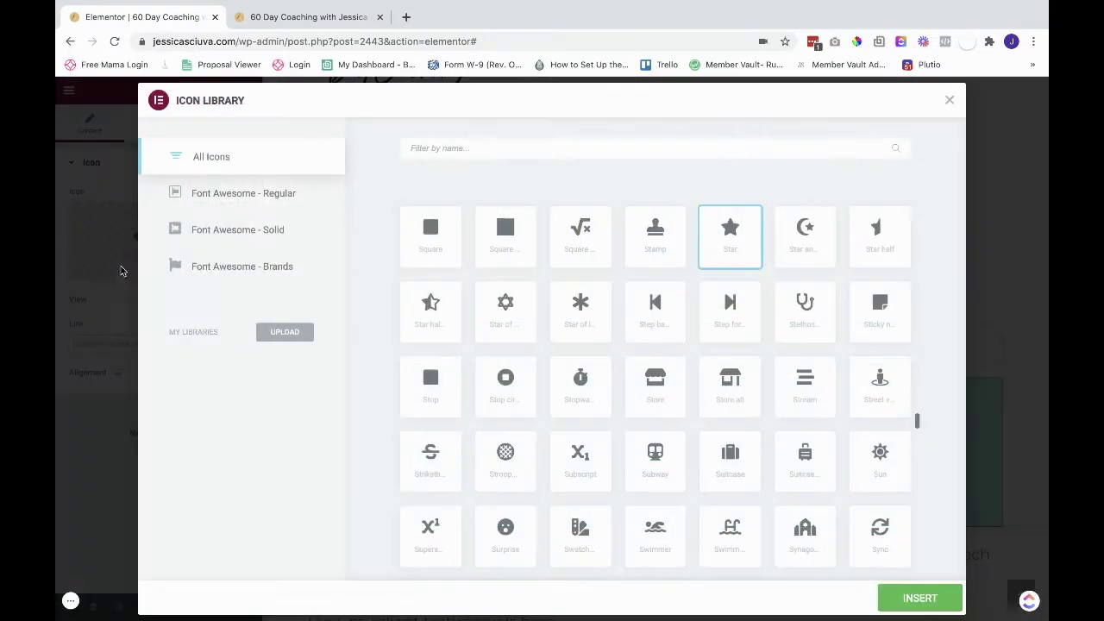
text(qu)
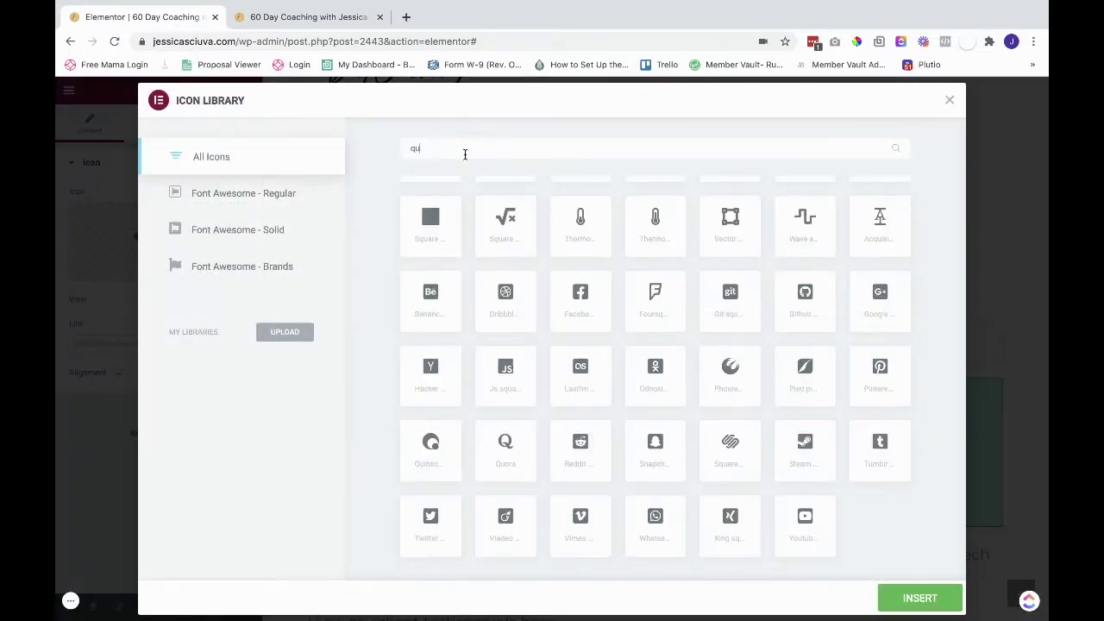
text(o)
click(436, 257)
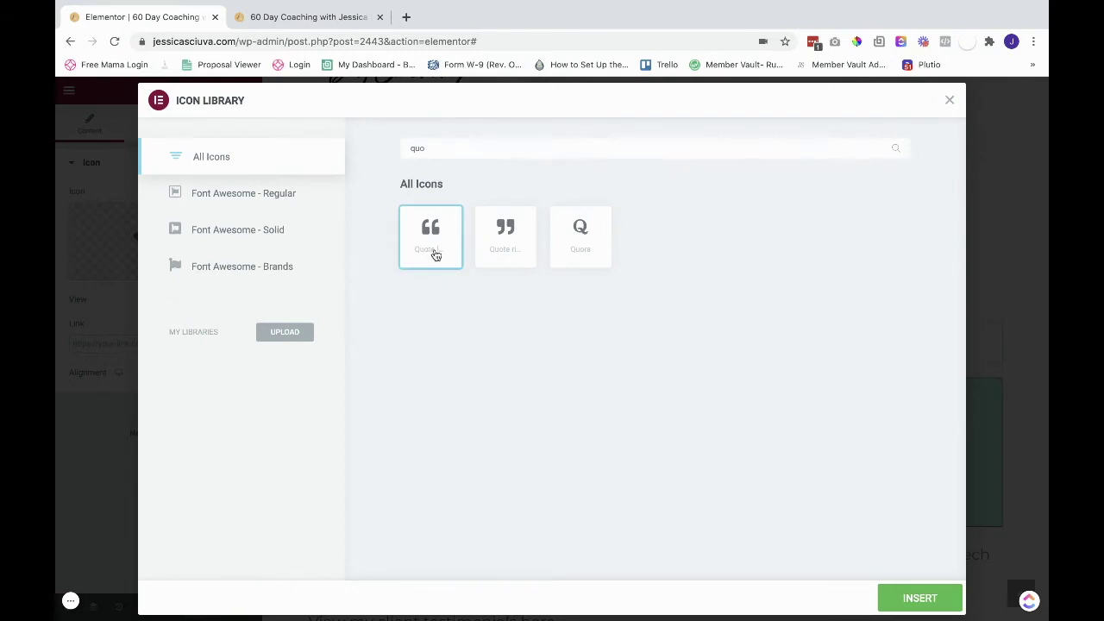
click(920, 598)
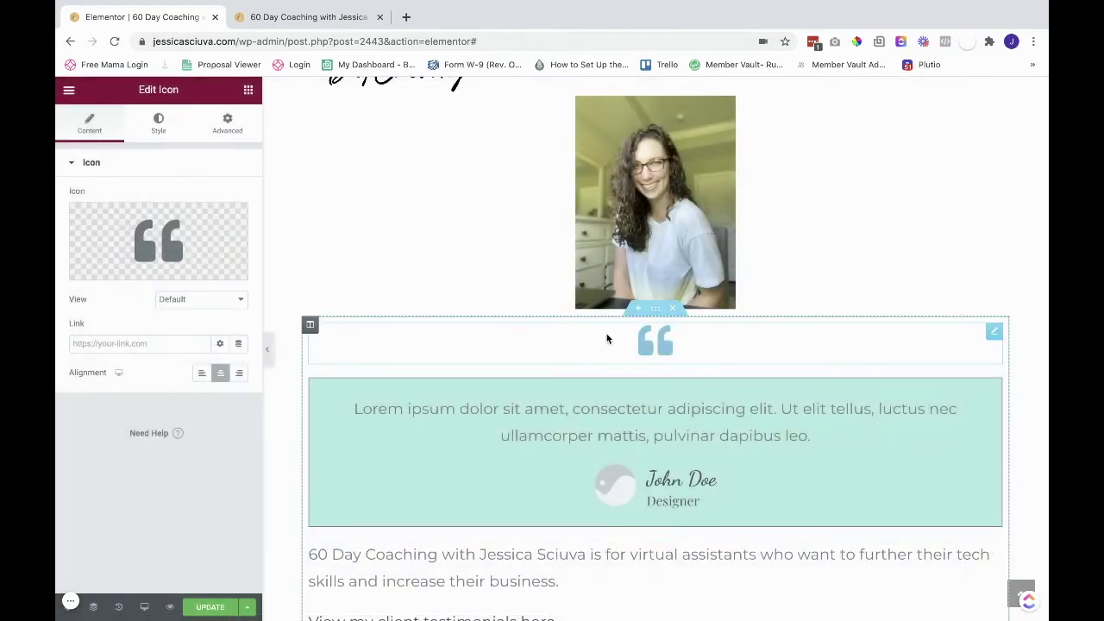
Colour the quote icon dark grey with Saved Color #18
click(159, 123)
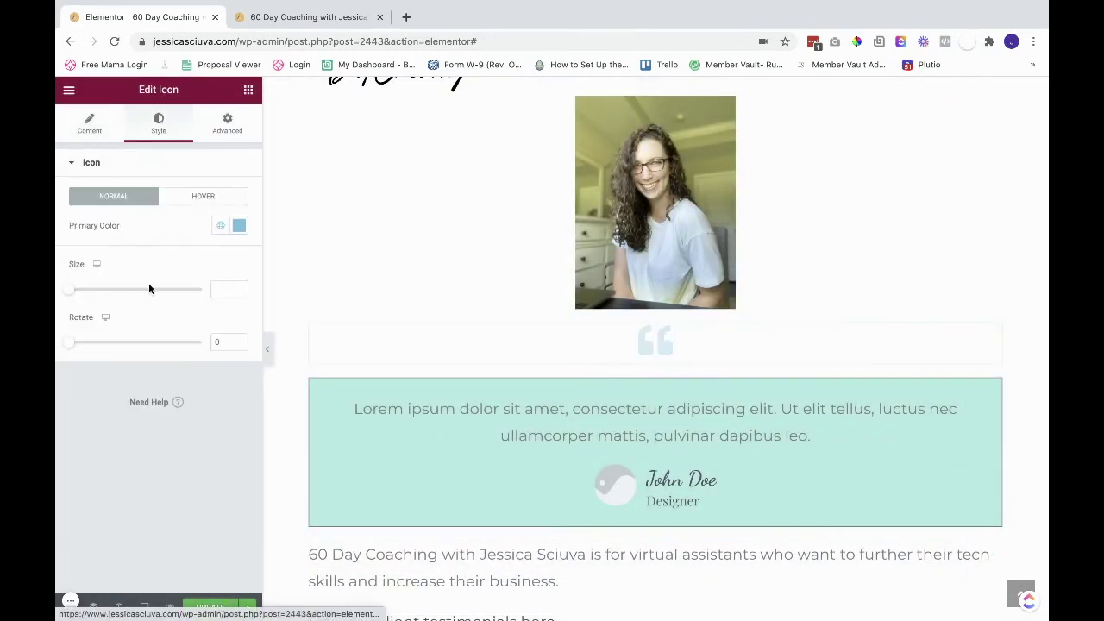
click(220, 226)
scroll(138, 380, down, 3)
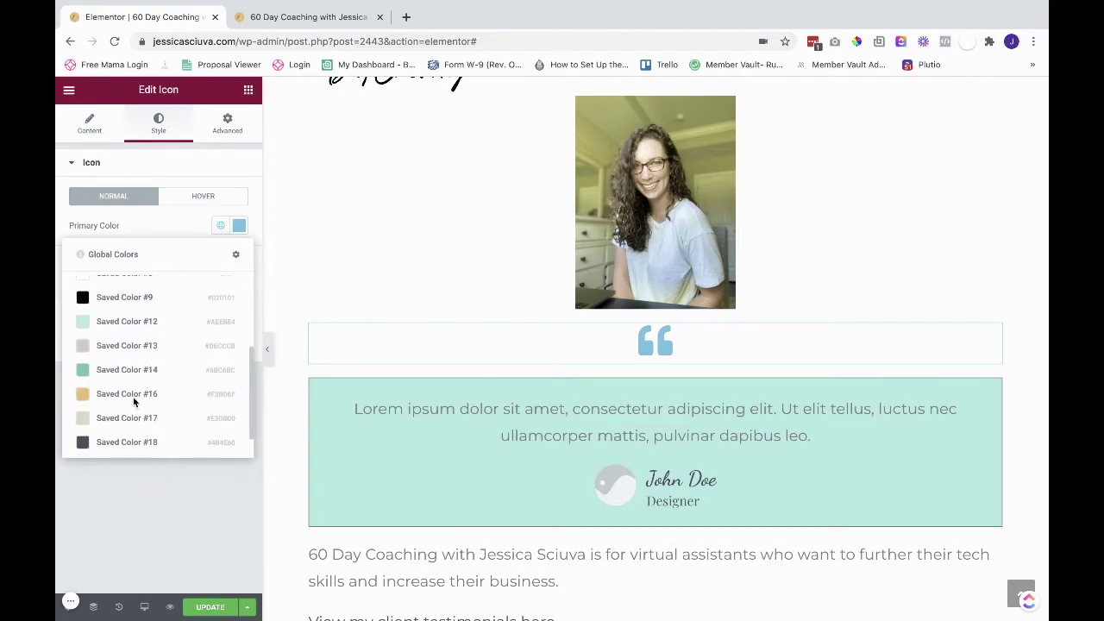
click(113, 440)
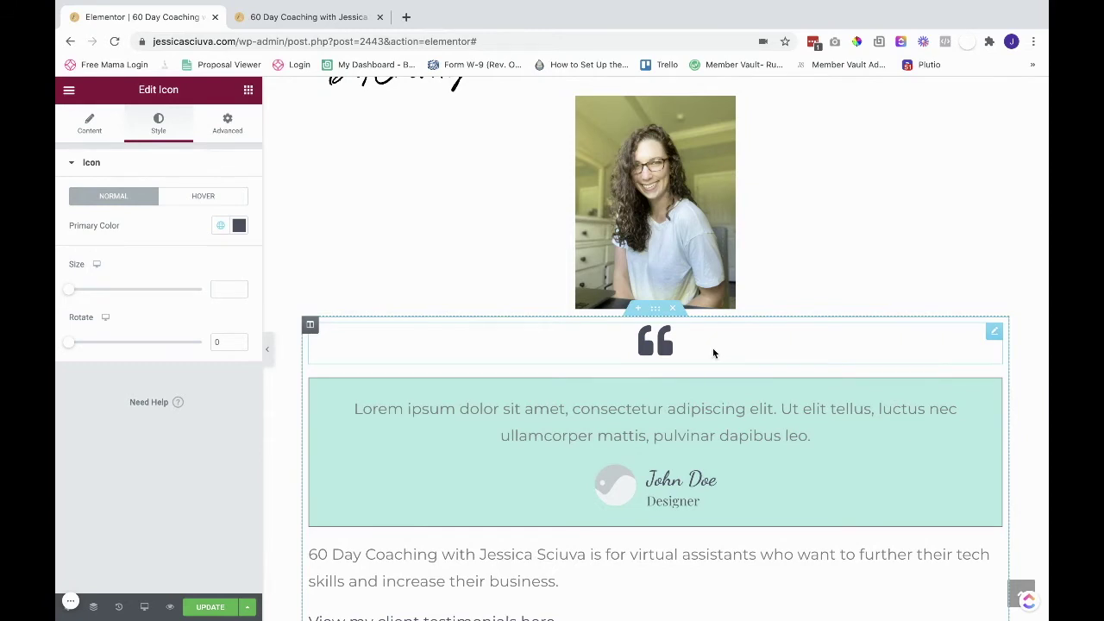
Unlink the icon's margins, set bottom margin to -48, and set Z-Index to 1
click(227, 125)
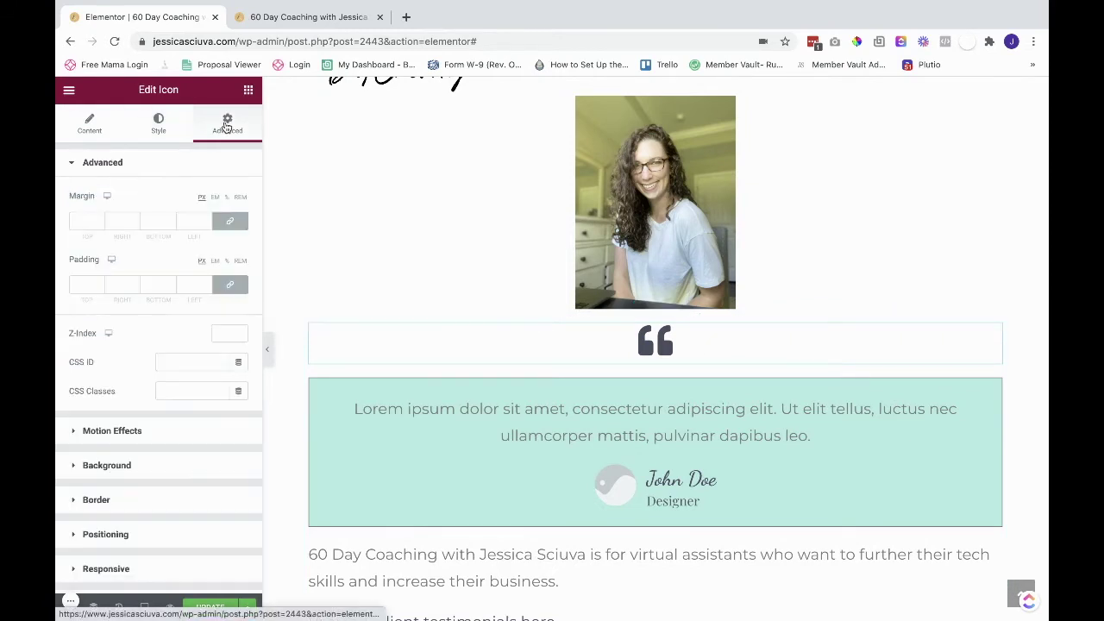
click(231, 221)
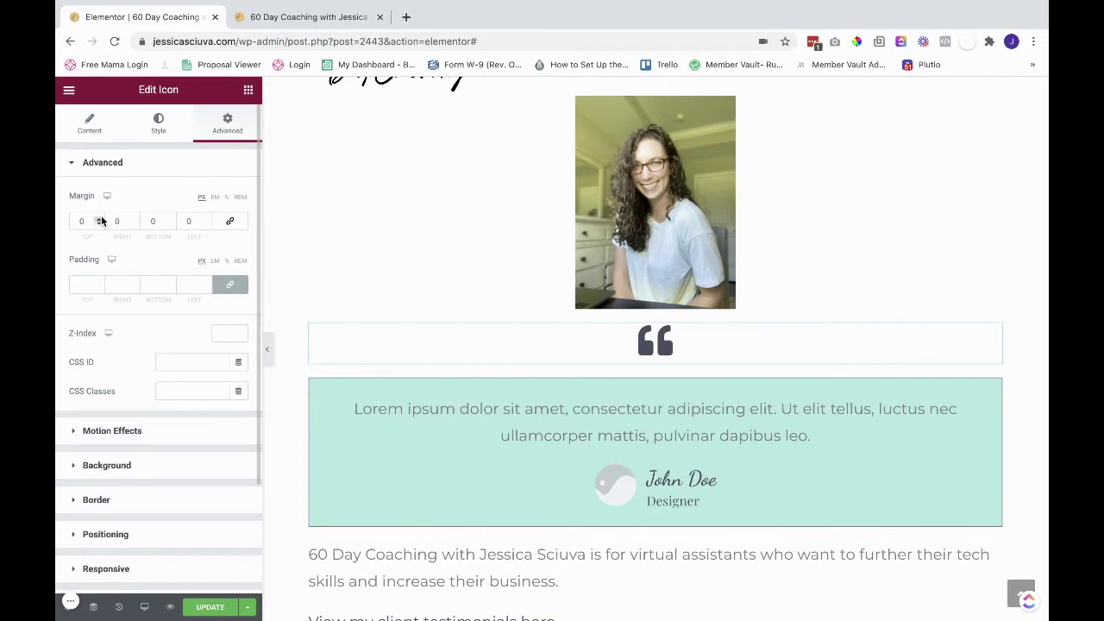
click(169, 225)
click(169, 225)
click(169, 226)
drag(169, 226, 169, 226)
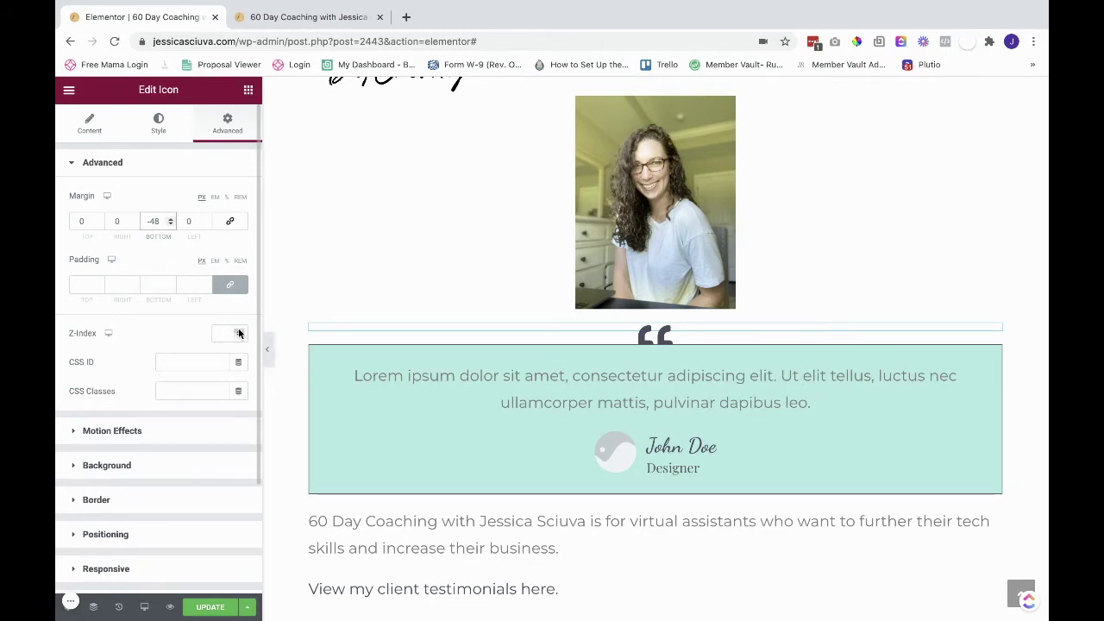
click(239, 331)
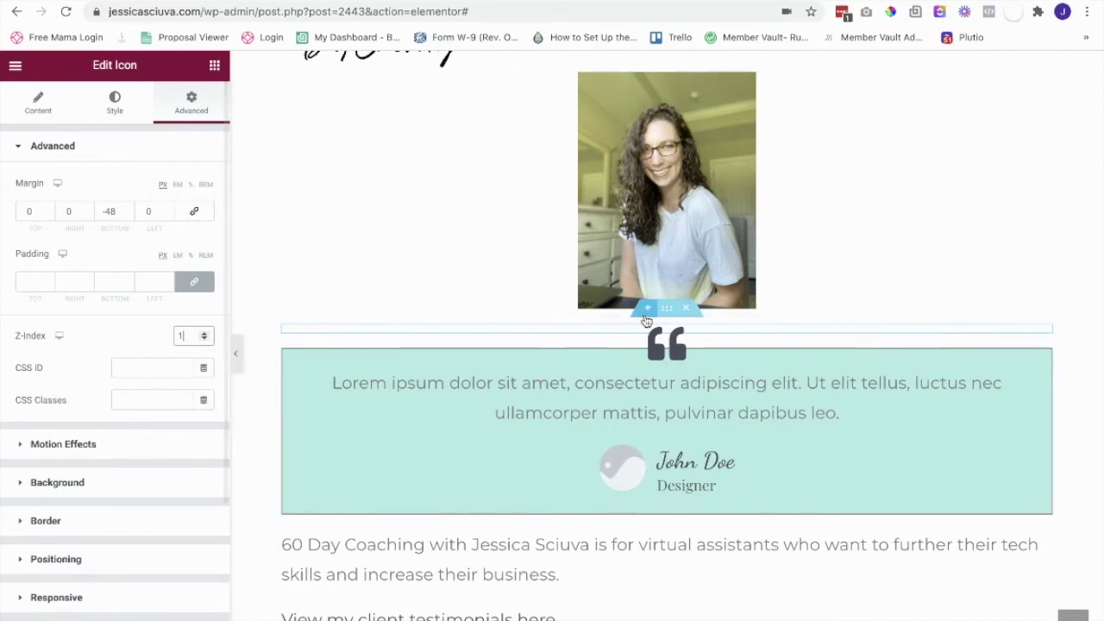
Set the quote icon's left margin to -900 px to shift it to the box's left
click(147, 214)
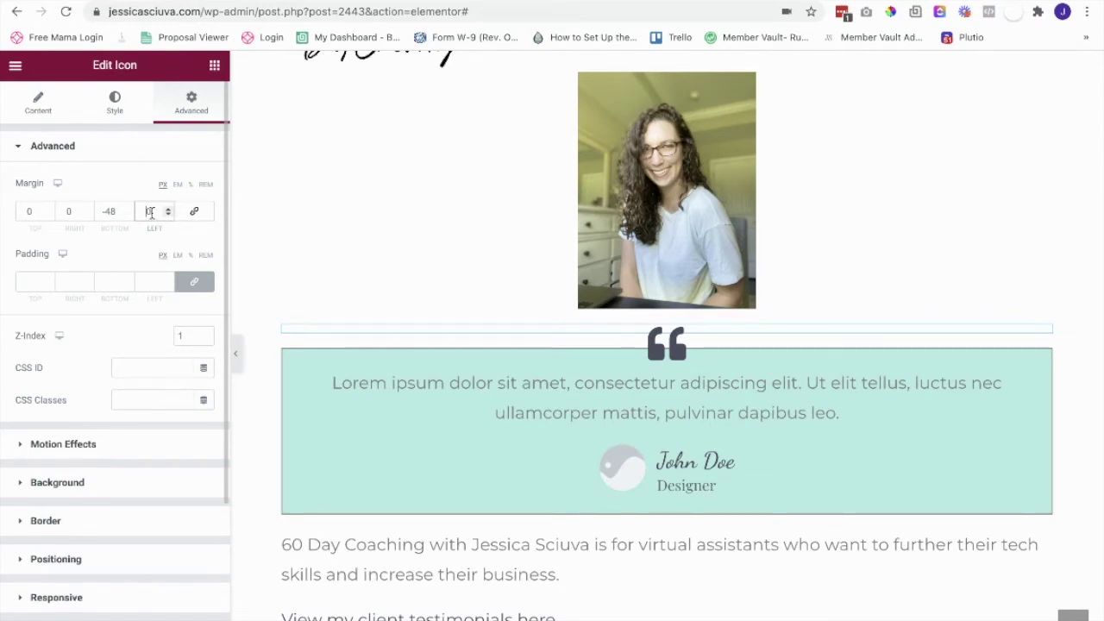
text(0)
text(20)
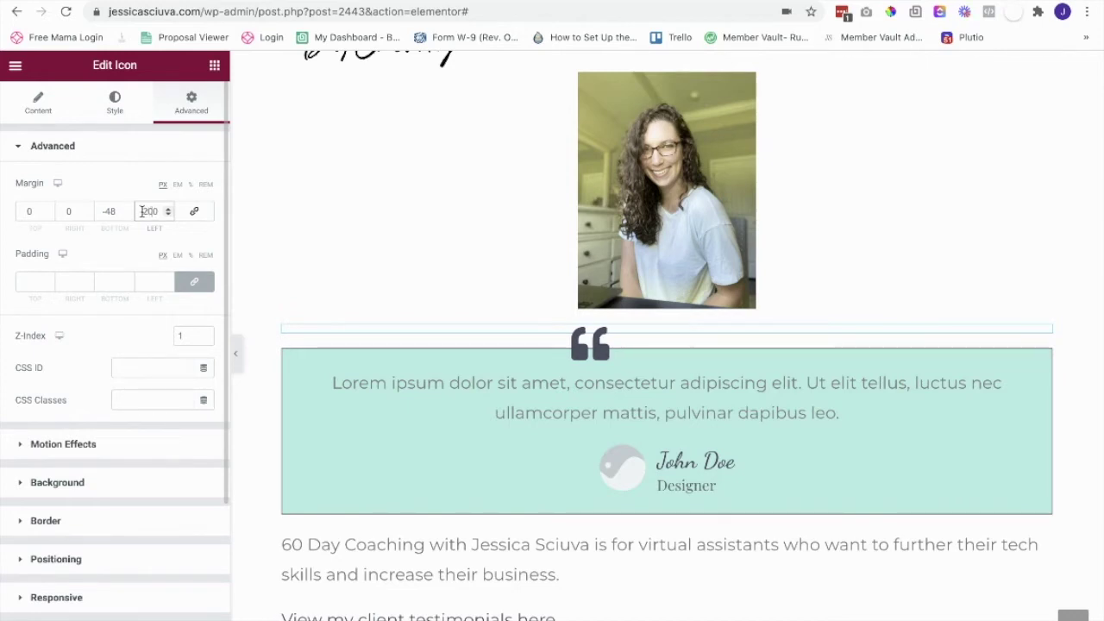
key(BackSpace)
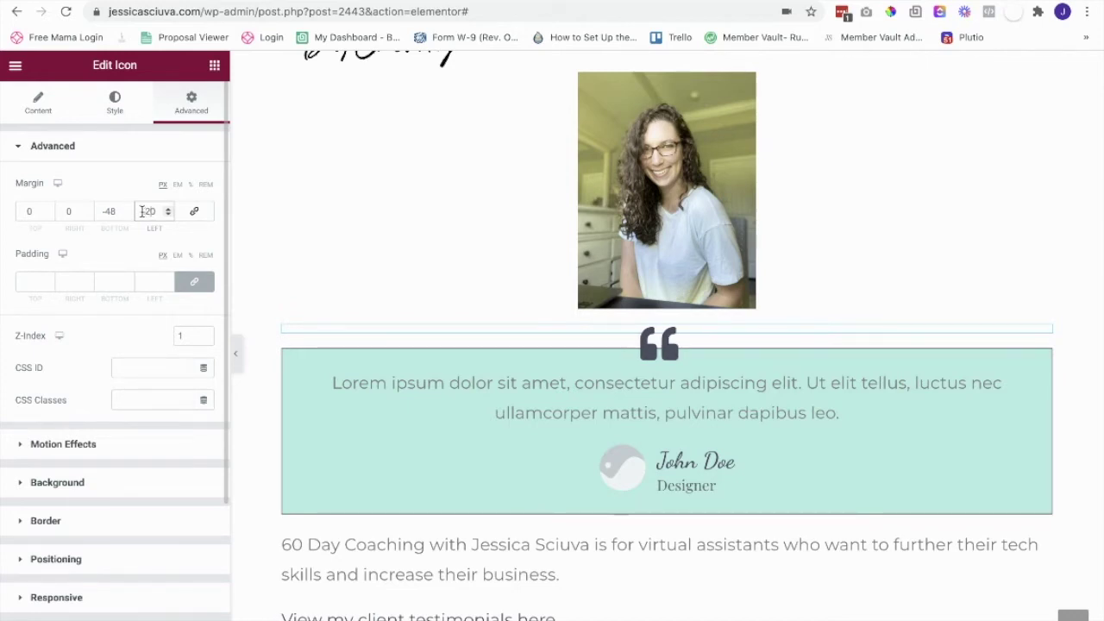
key(BackSpace)
text(80)
key(Delete)
text(300)
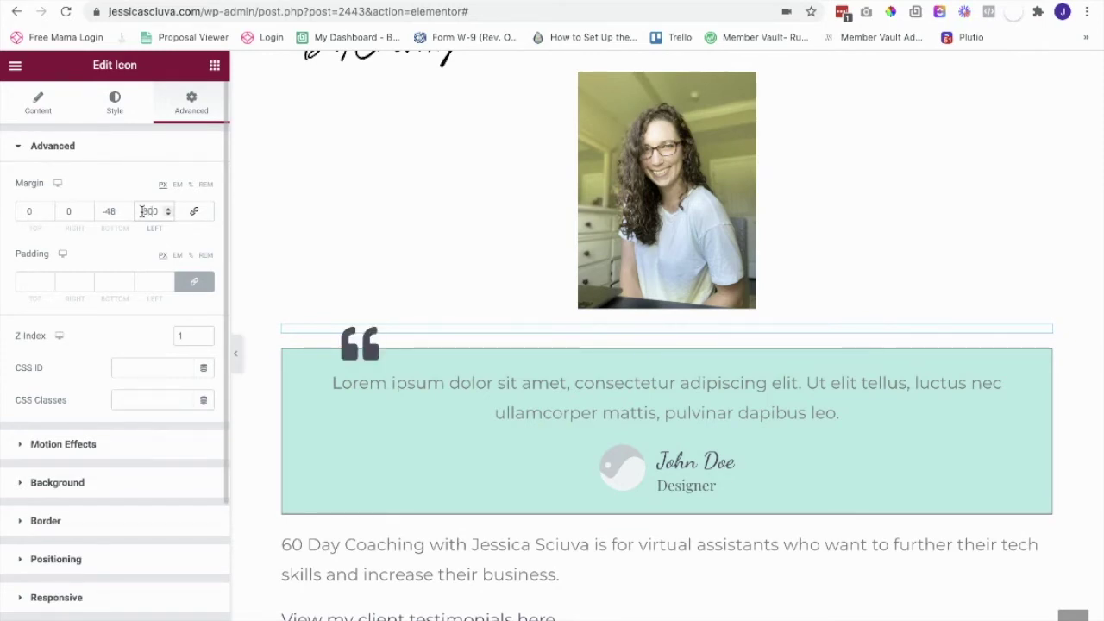
key(BackSpace)
text(4)
key(Delete)
key(Delete)
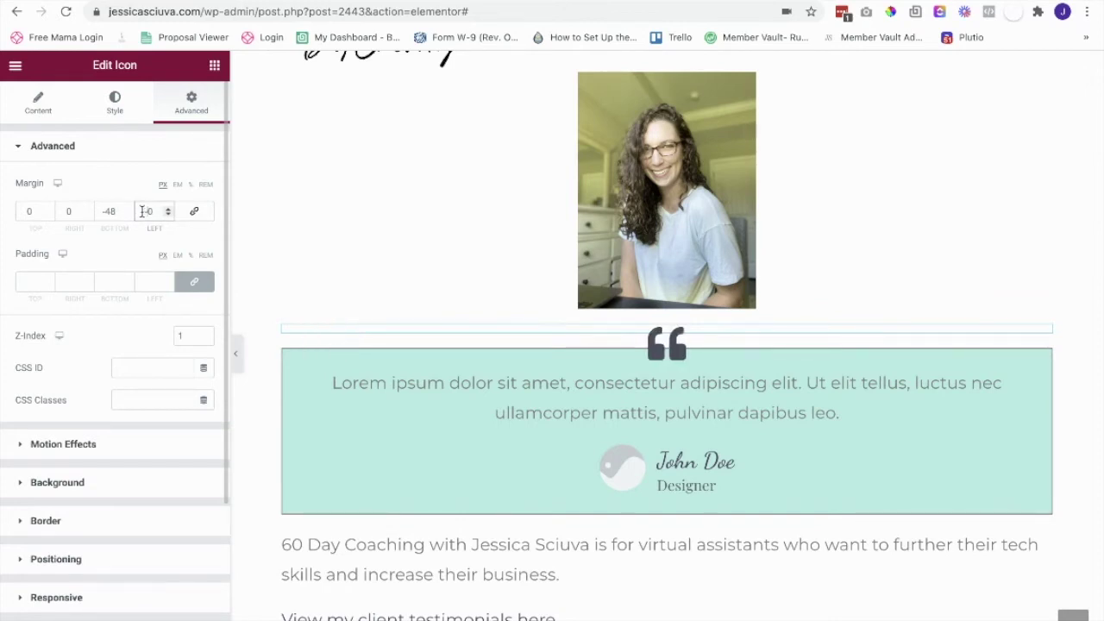
text(38)
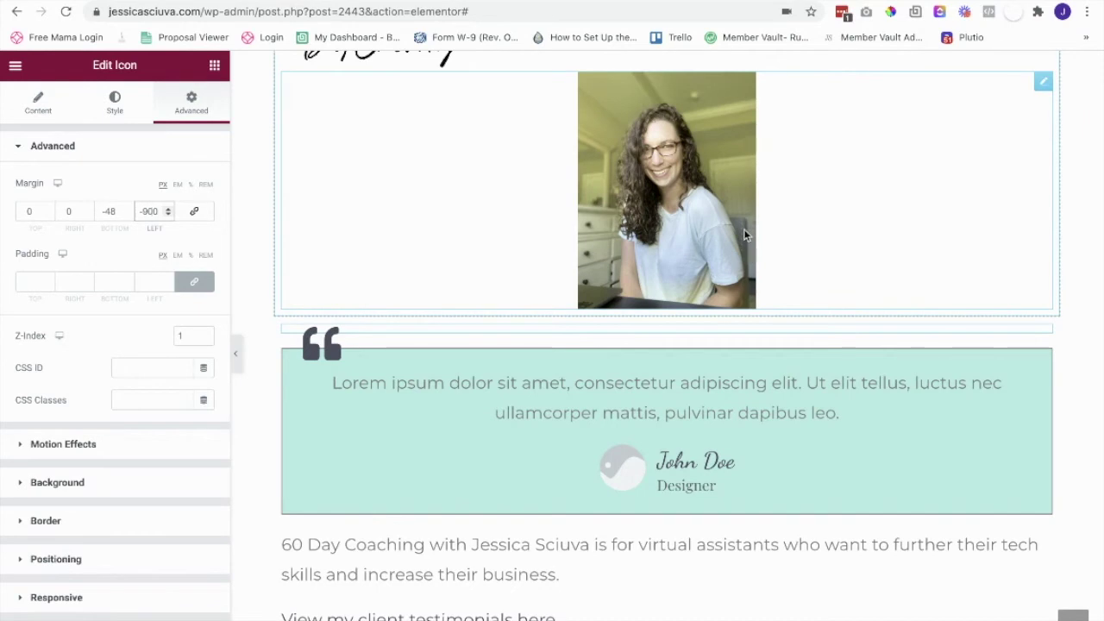
click(38, 105)
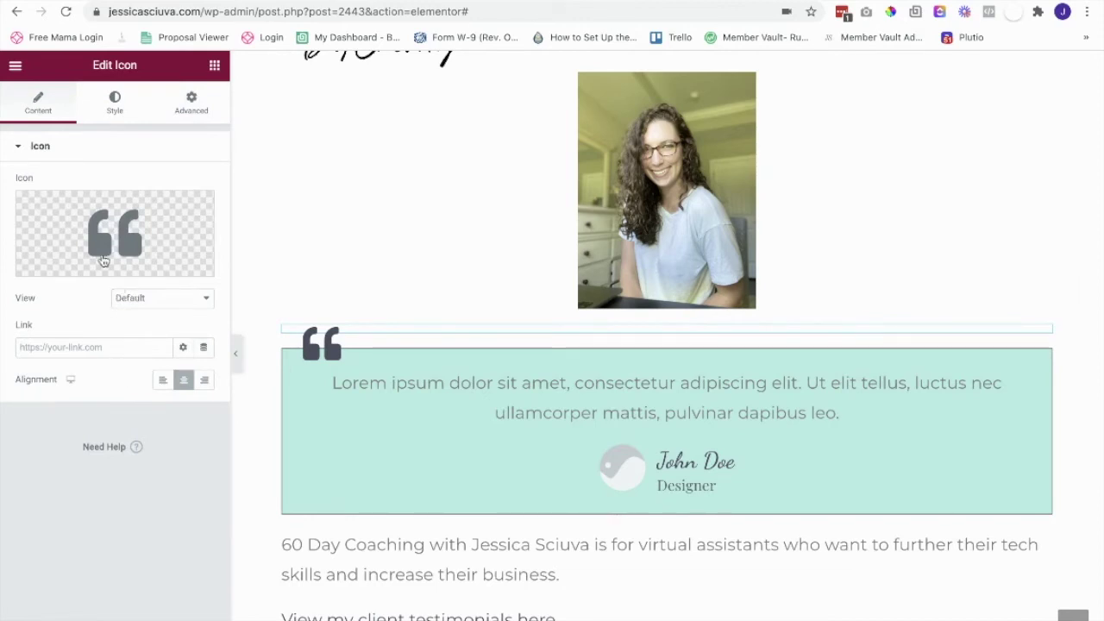
Drag the quote icon's Size slider in the Style settings to 50
click(112, 110)
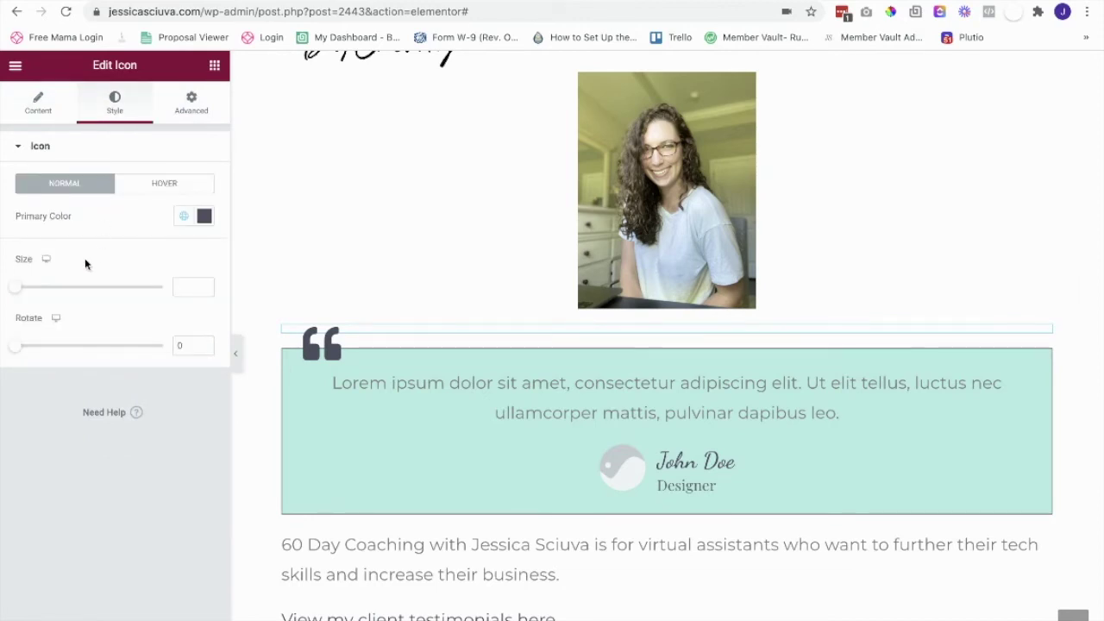
mouse_move(17, 294)
mouse_down()
mouse_move(76, 284)
mouse_move(39, 294)
mouse_up()
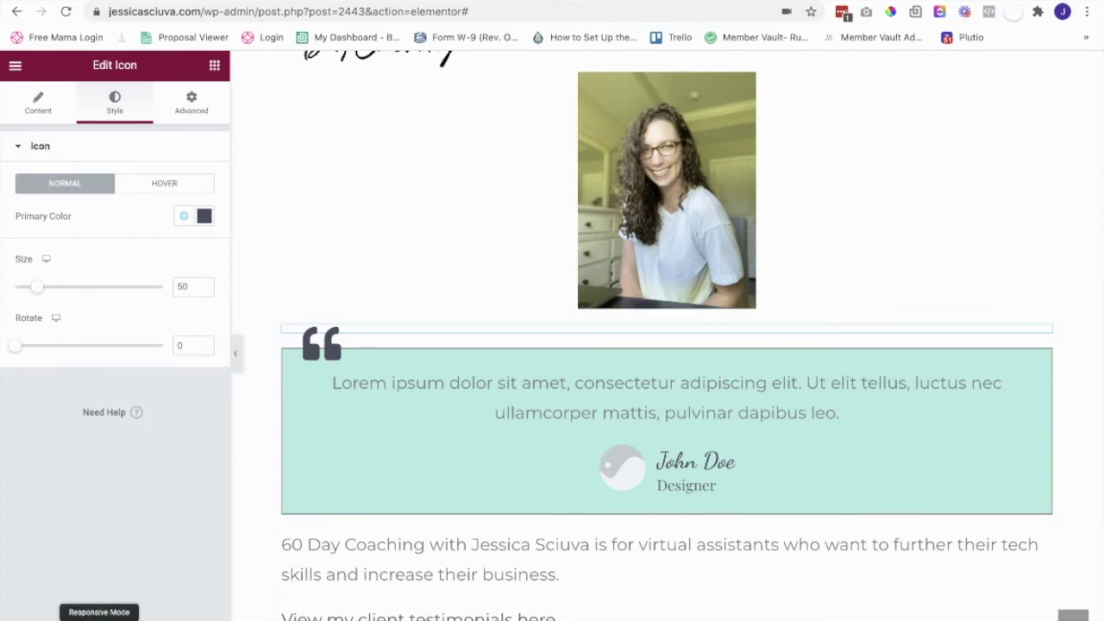
Check the page in the mobile preview, then return to desktop view
click(101, 612)
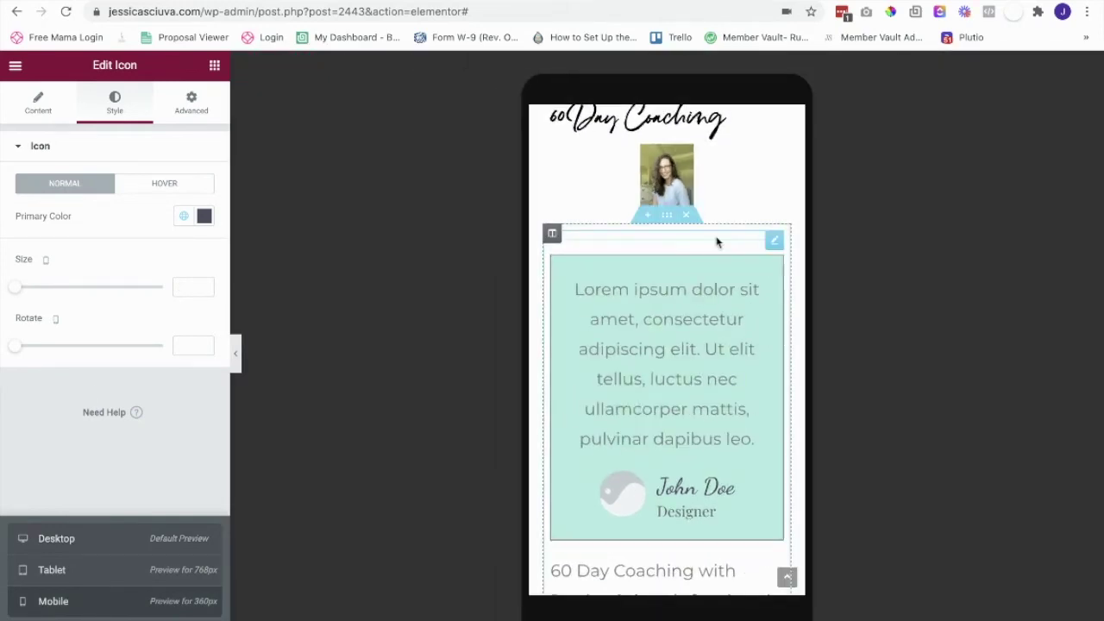
scroll(695, 422, down, 2)
scroll(696, 422, up, 3)
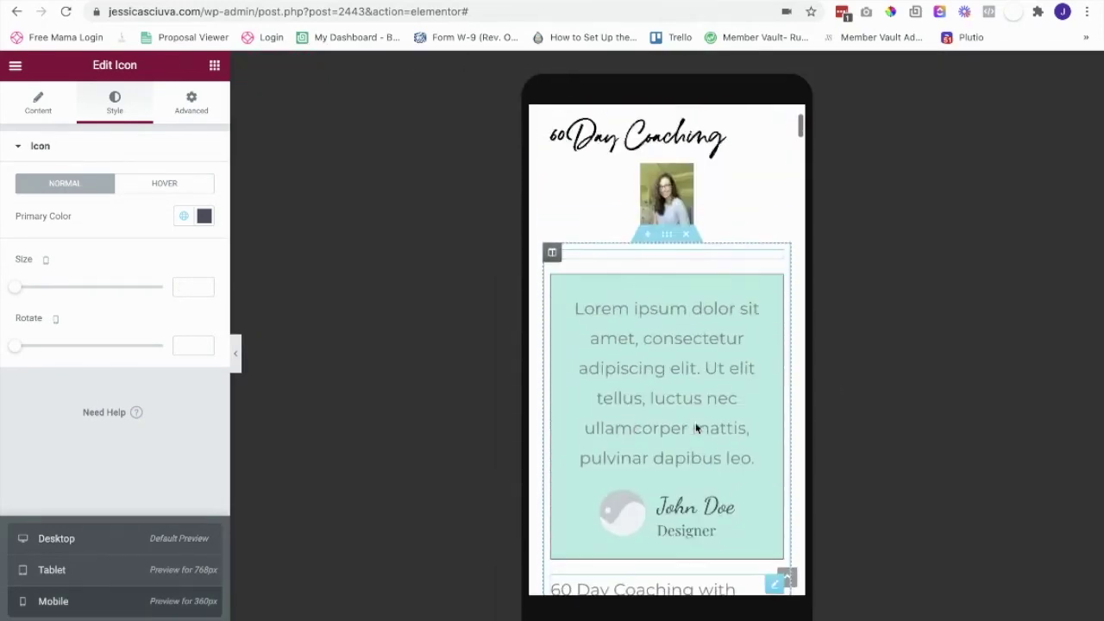
click(69, 539)
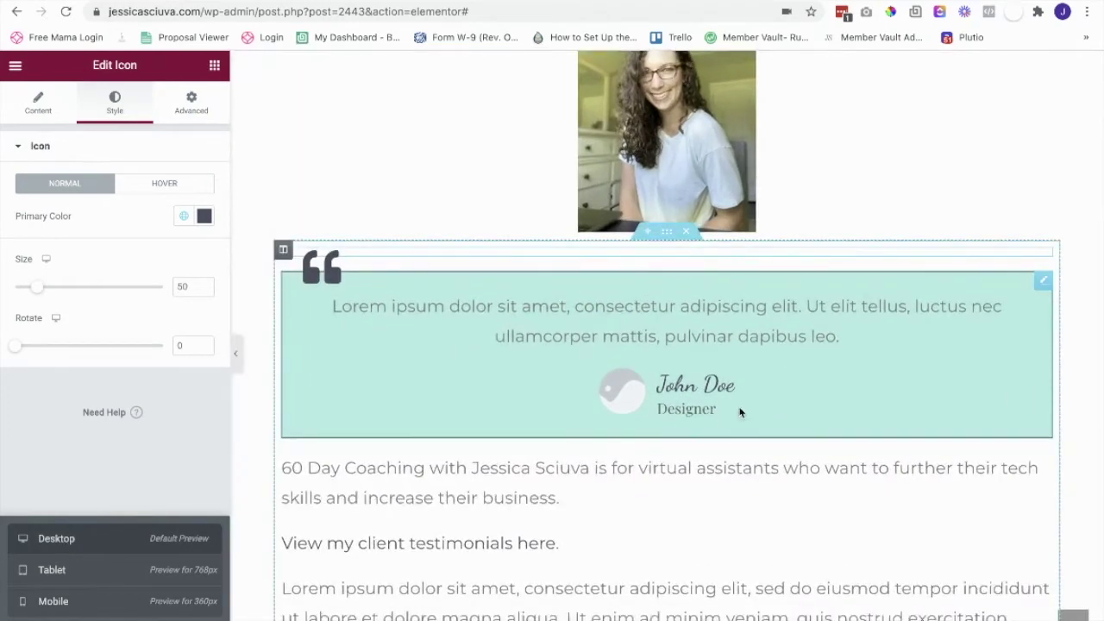
Turn on Hide On Mobile for the quote icon and return to the widget list
right_click(327, 268)
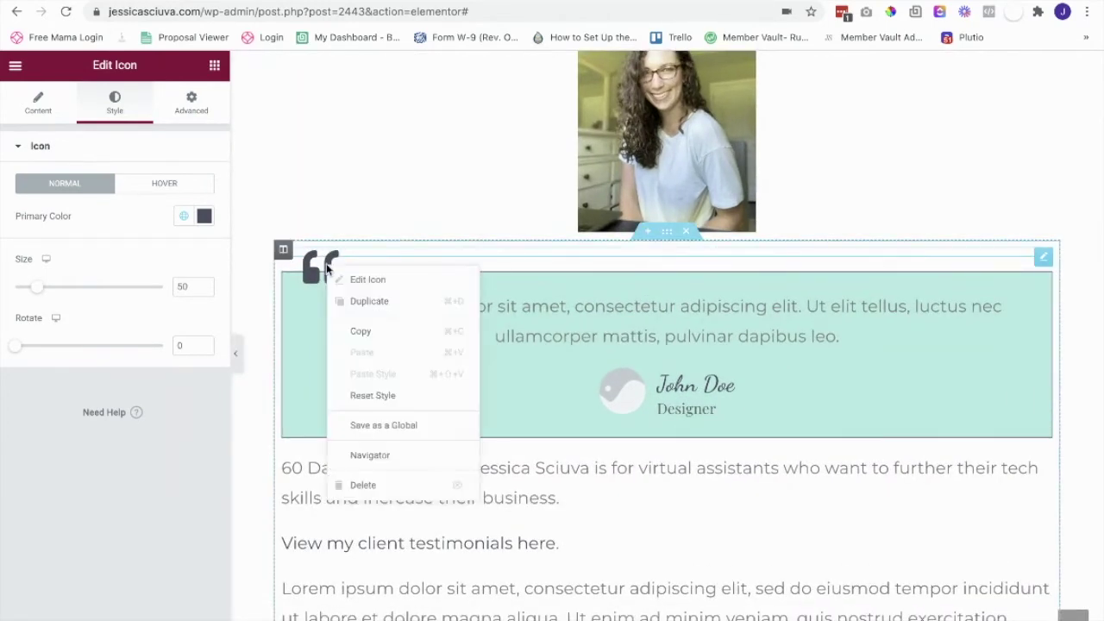
click(353, 280)
click(195, 99)
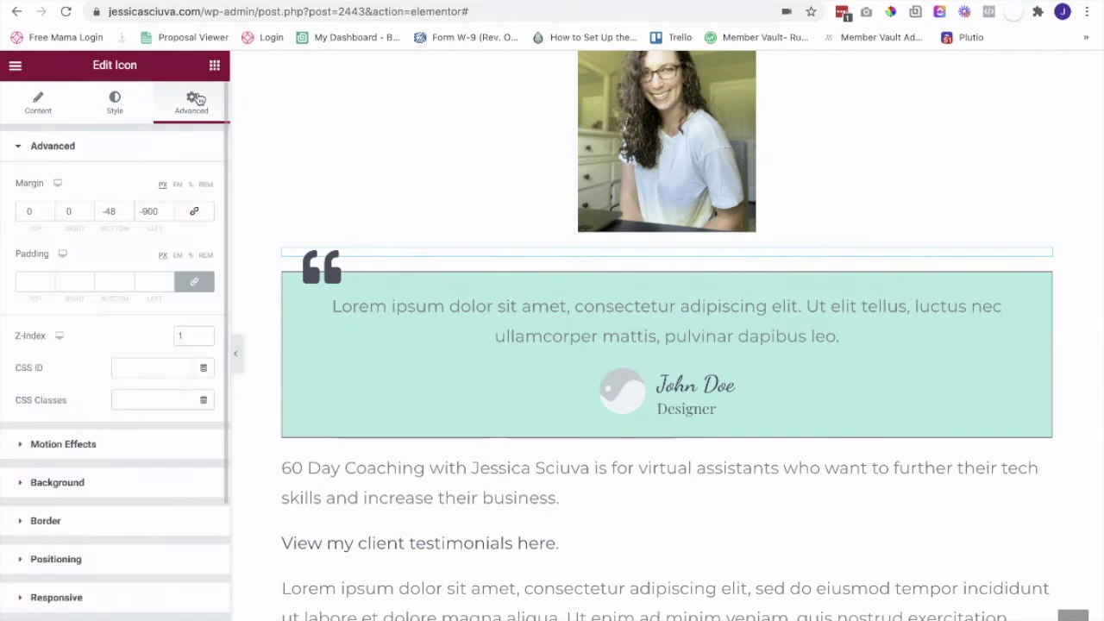
scroll(118, 431, down, 3)
click(62, 473)
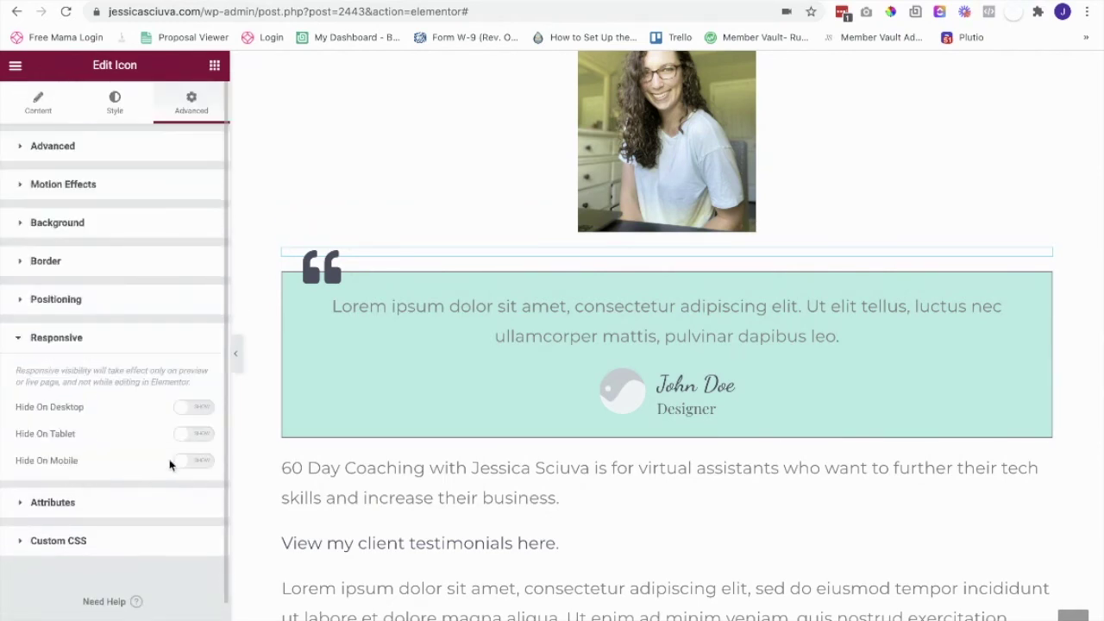
click(187, 461)
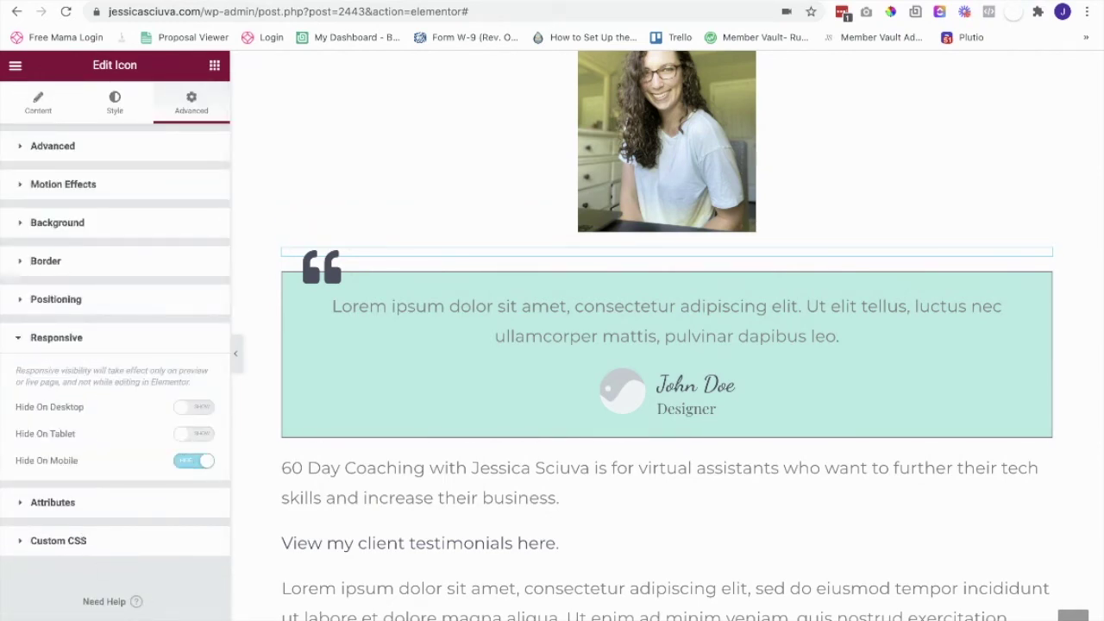
click(214, 64)
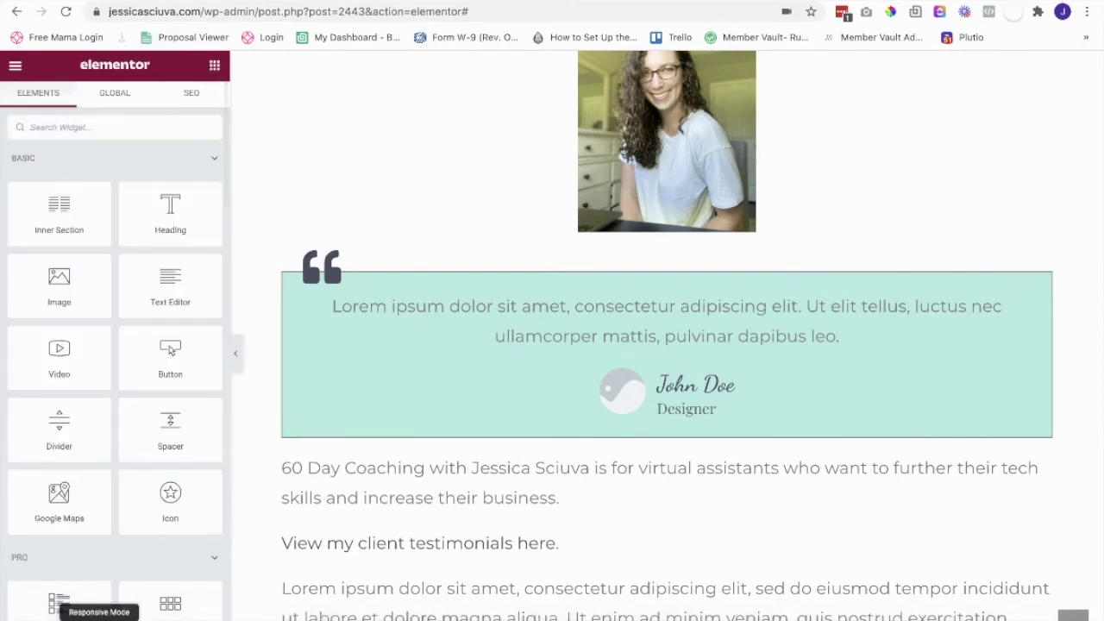
click(98, 609)
In mobile view, drop an Icon widget above the box and insert the Quote Left icon
click(52, 602)
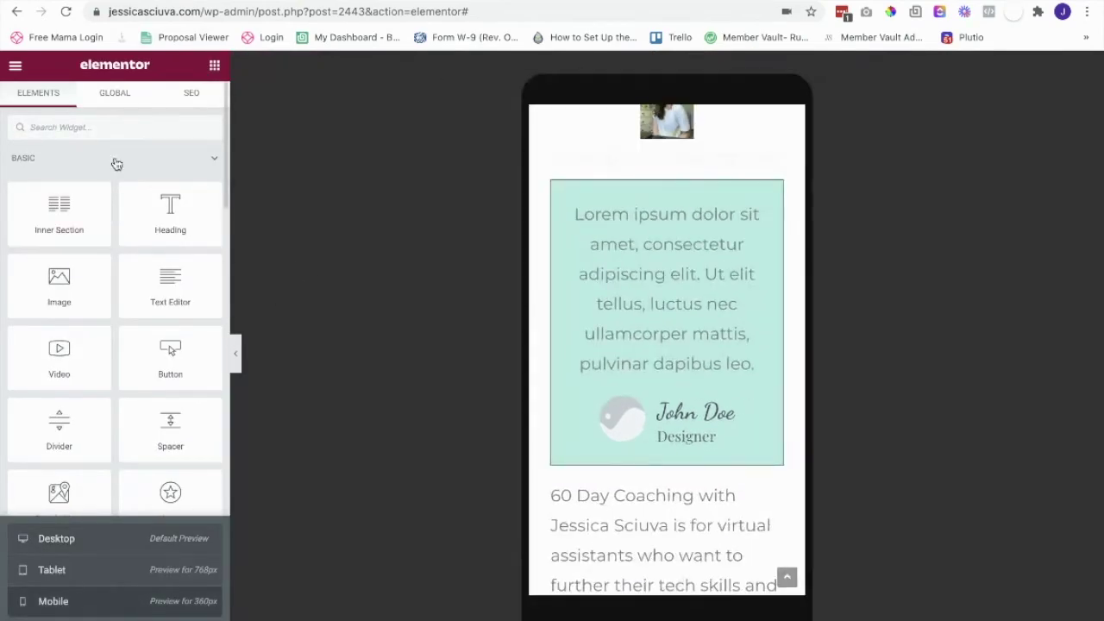
click(117, 127)
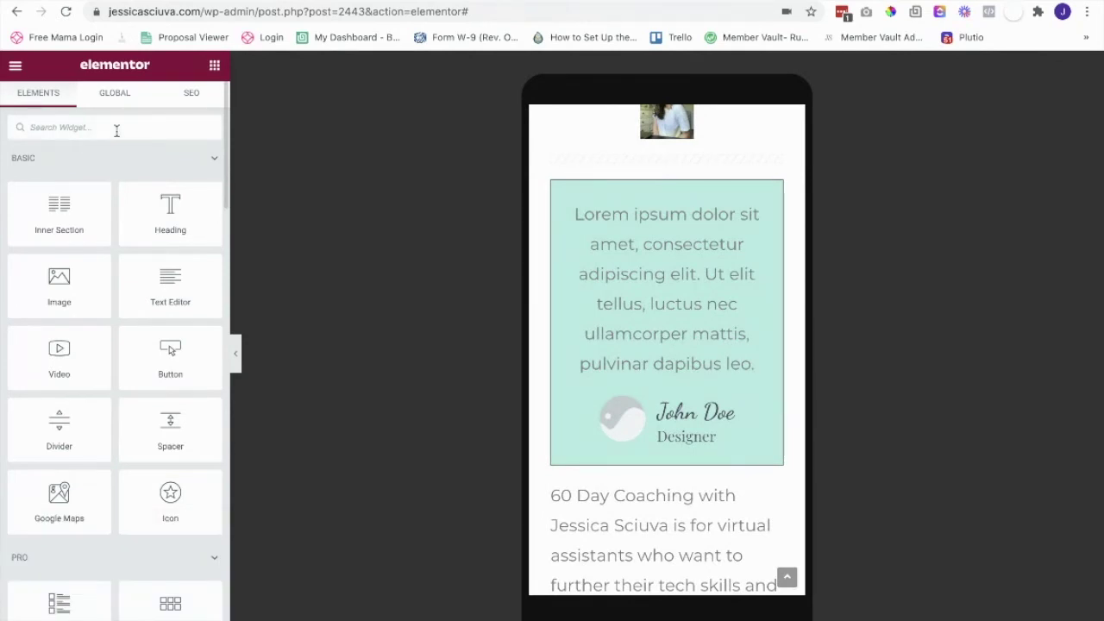
text(ico)
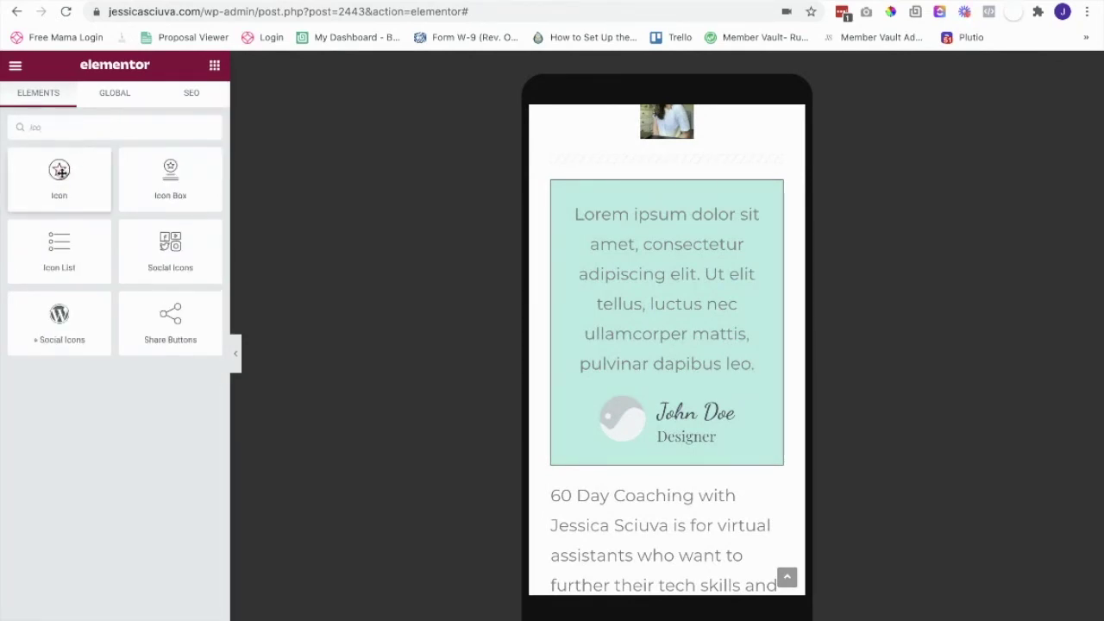
drag(59, 172, 713, 206)
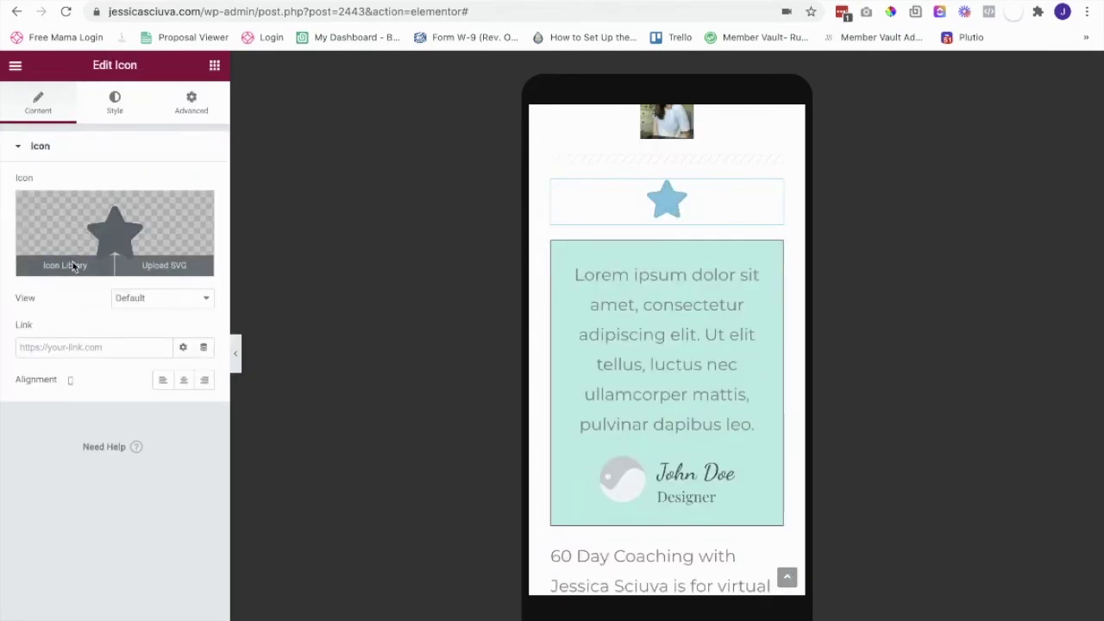
click(74, 264)
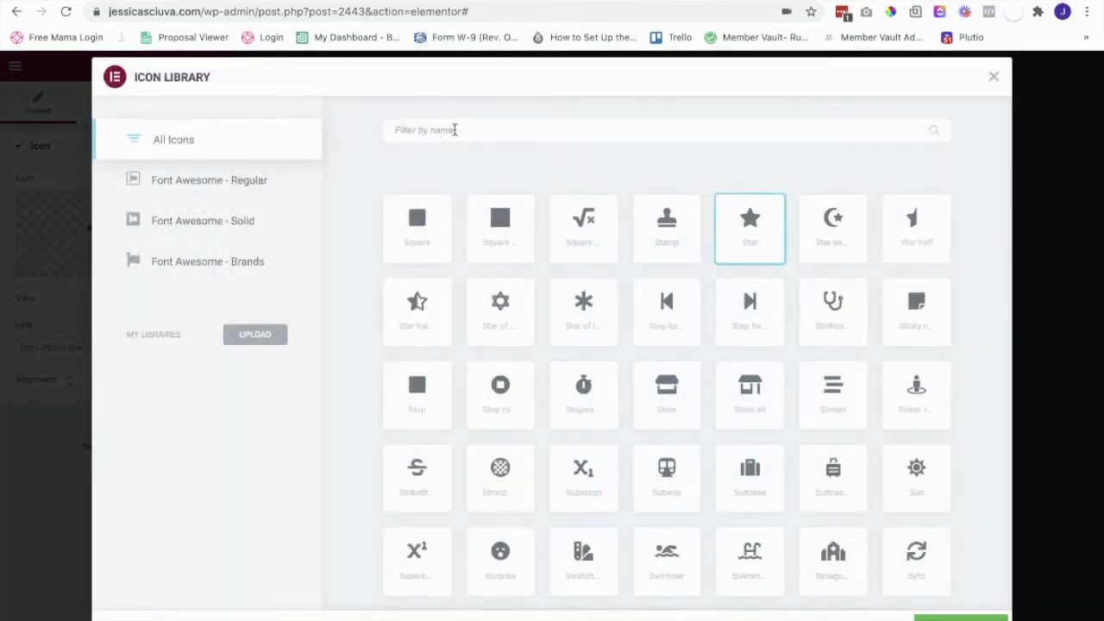
text(qu)
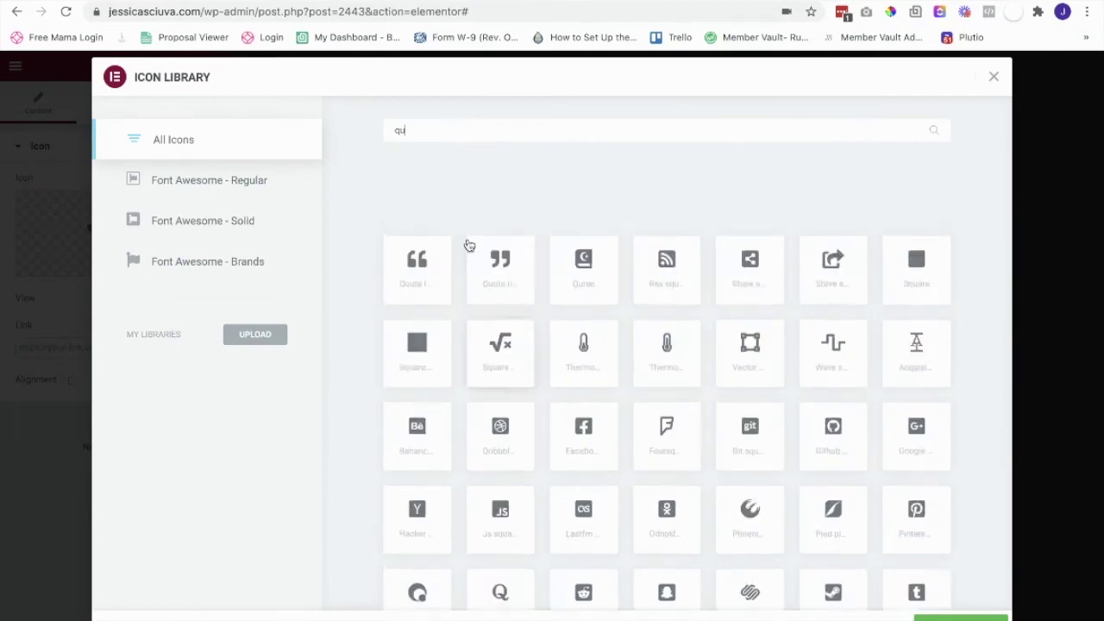
text(ot)
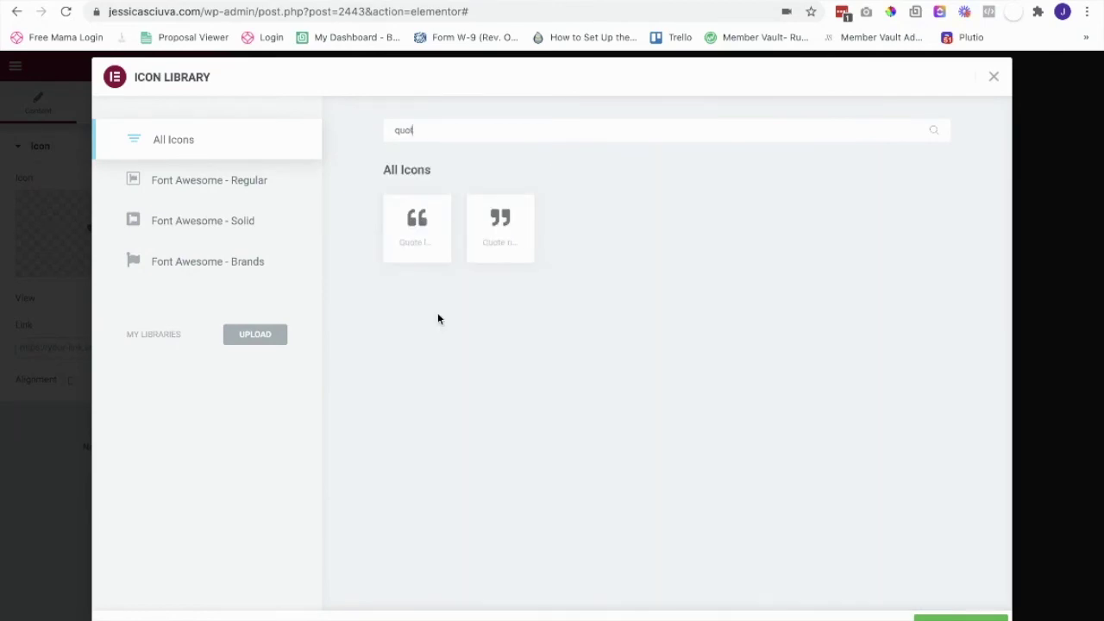
click(427, 241)
click(961, 617)
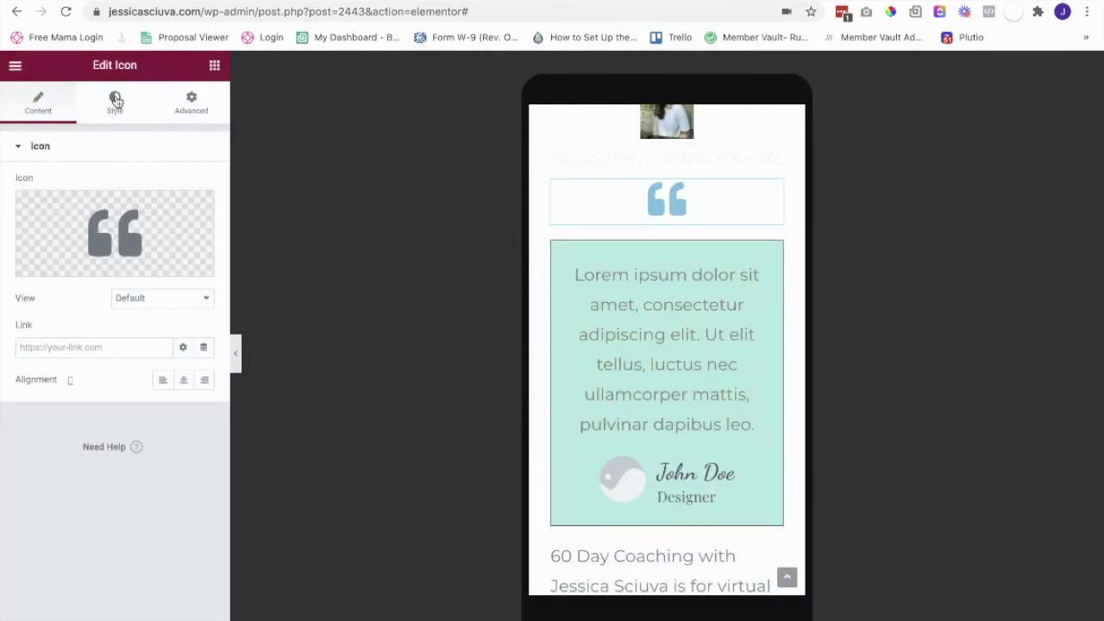
Give the mobile quote icon a -46 px bottom margin and Z-Index 1
click(185, 98)
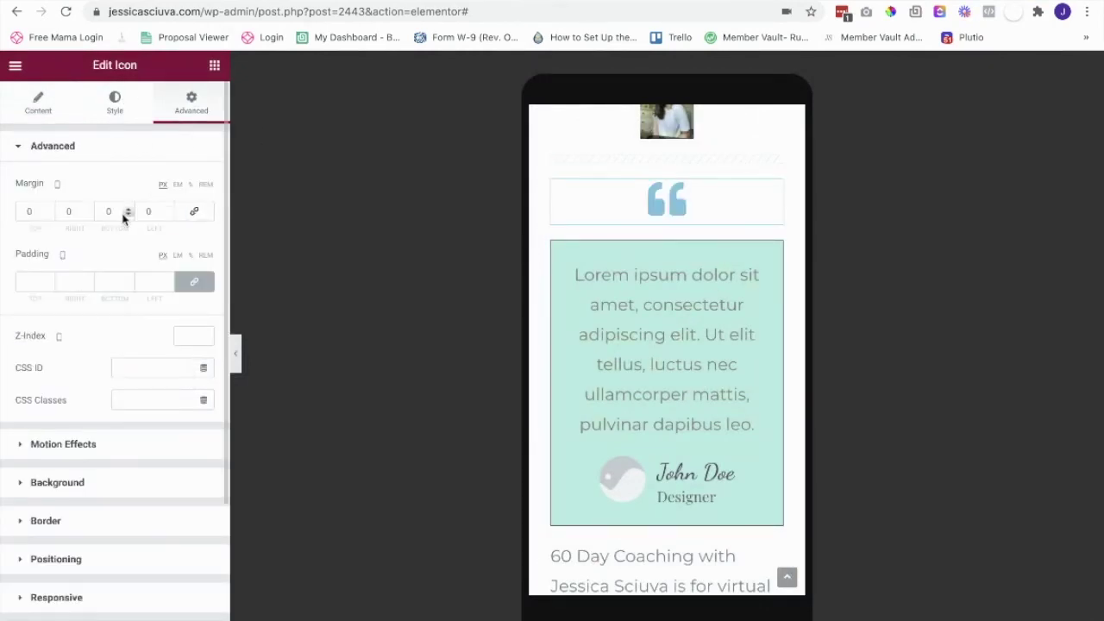
drag(126, 215, 127, 216)
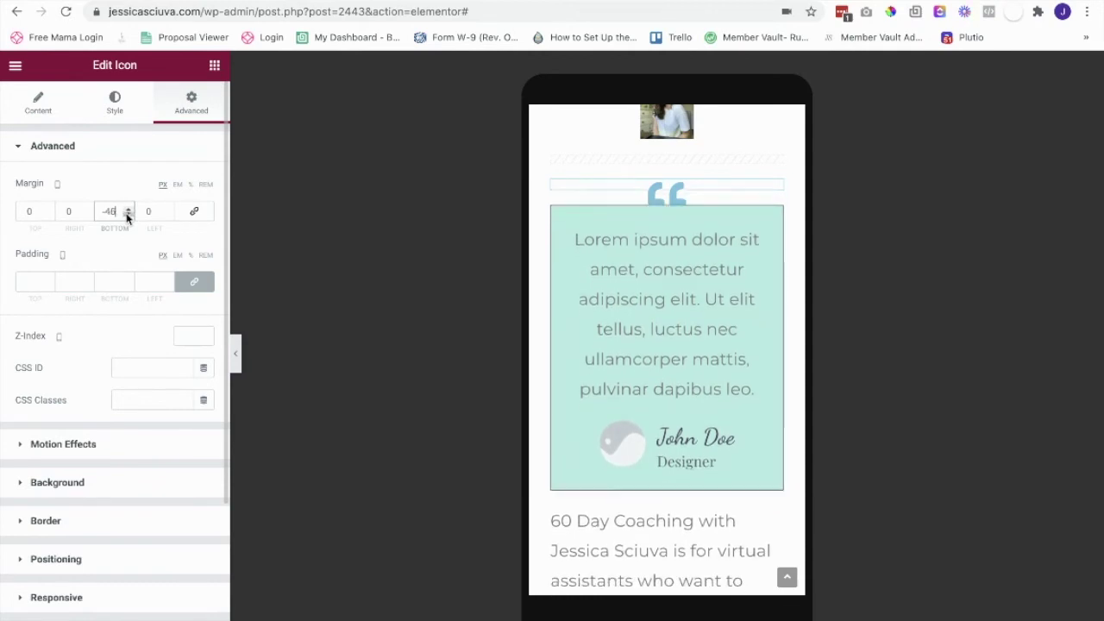
click(204, 333)
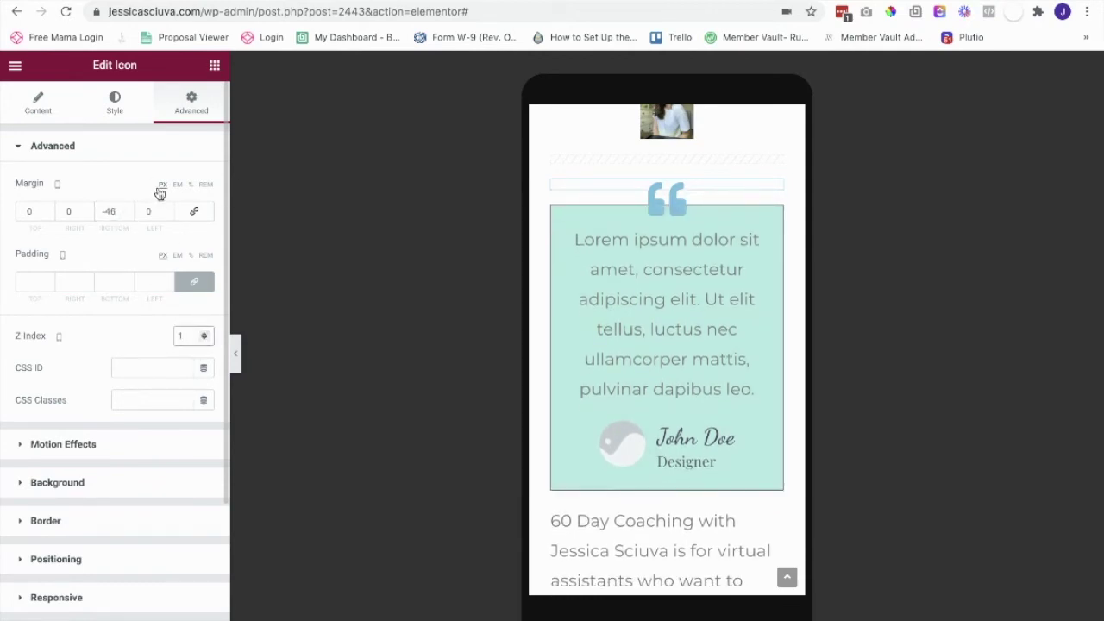
Colour the mobile quote icon dark grey with Saved Color #18
click(112, 110)
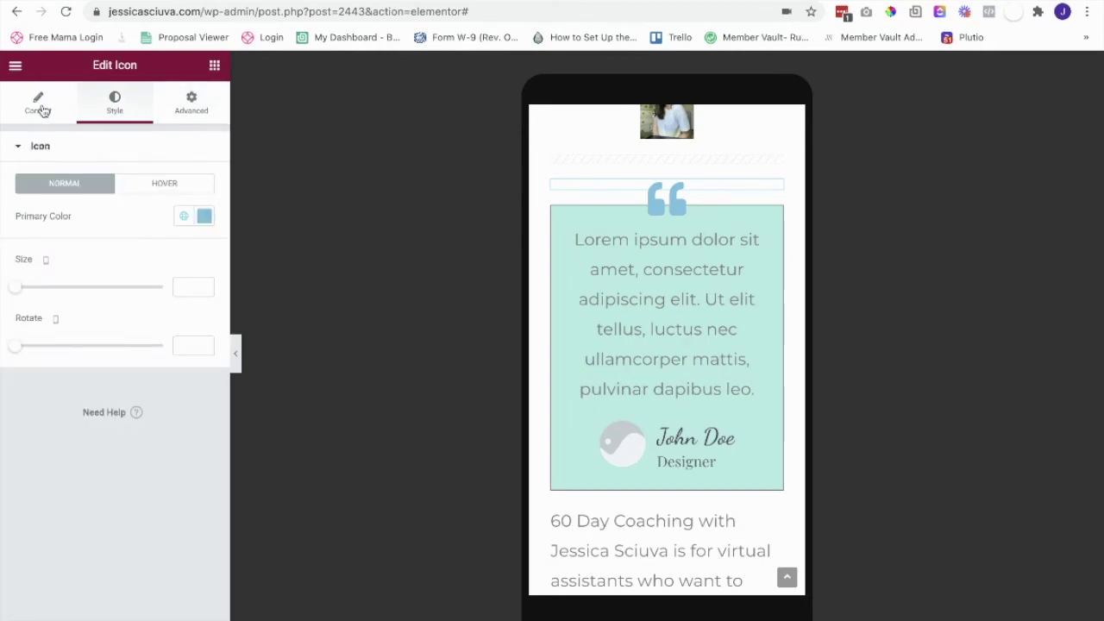
click(177, 220)
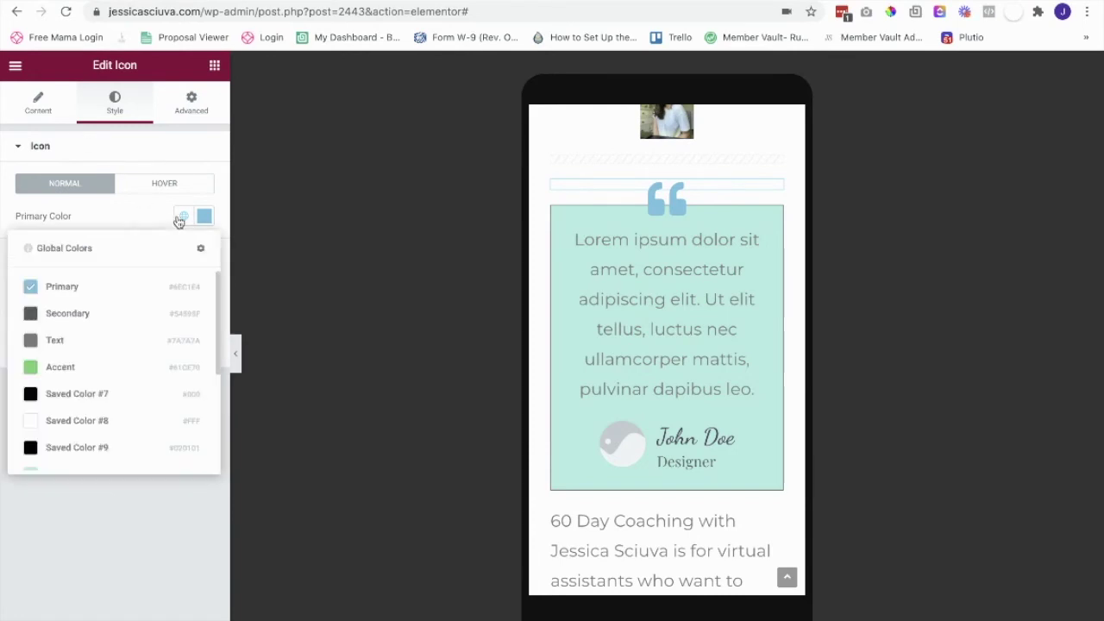
scroll(82, 321, down, 2)
scroll(84, 324, down, 1)
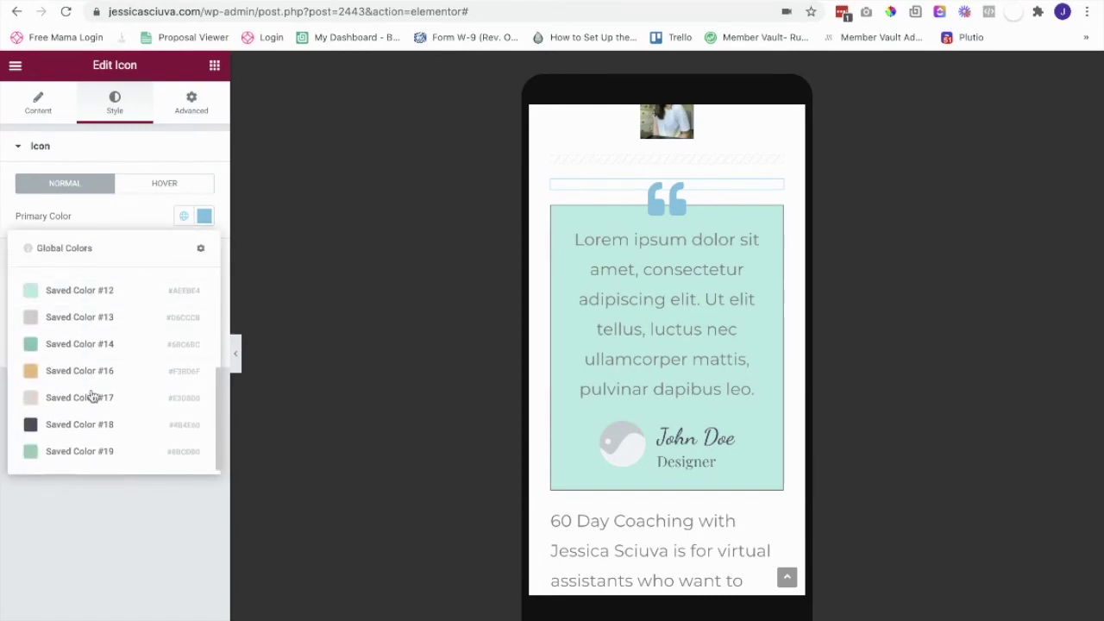
click(94, 423)
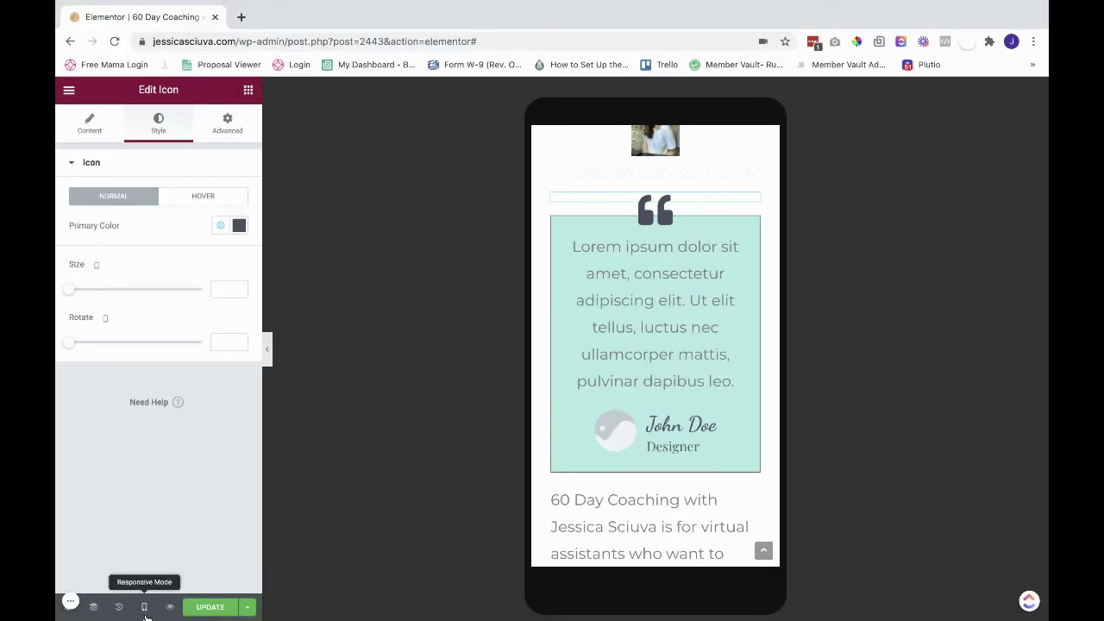
Return the preview to the desktop layout and select the new quote icon
click(144, 606)
click(132, 521)
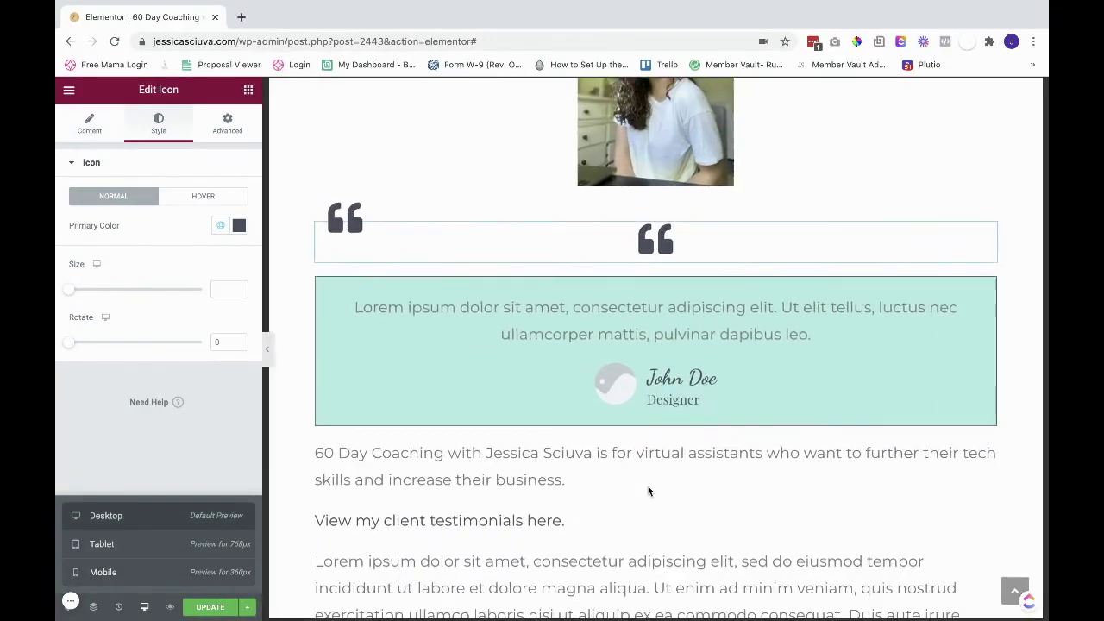
right_click(561, 251)
click(575, 261)
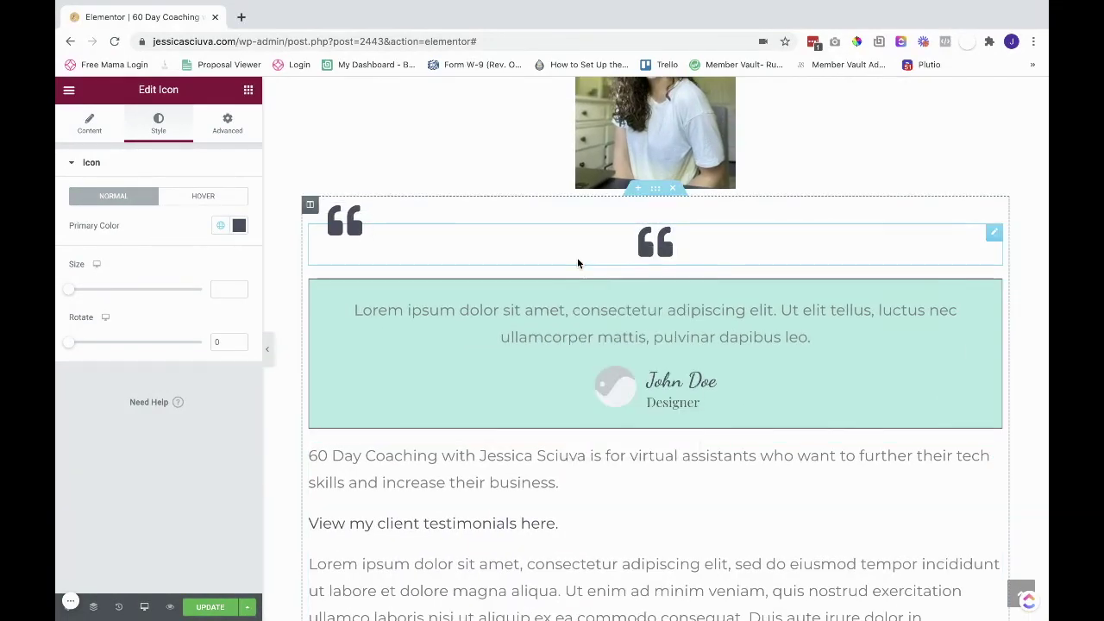
In the icon's Advanced > Responsive settings, turn on Hide On Desktop and Hide On Tablet
click(227, 123)
scroll(203, 526, down, 1)
click(151, 523)
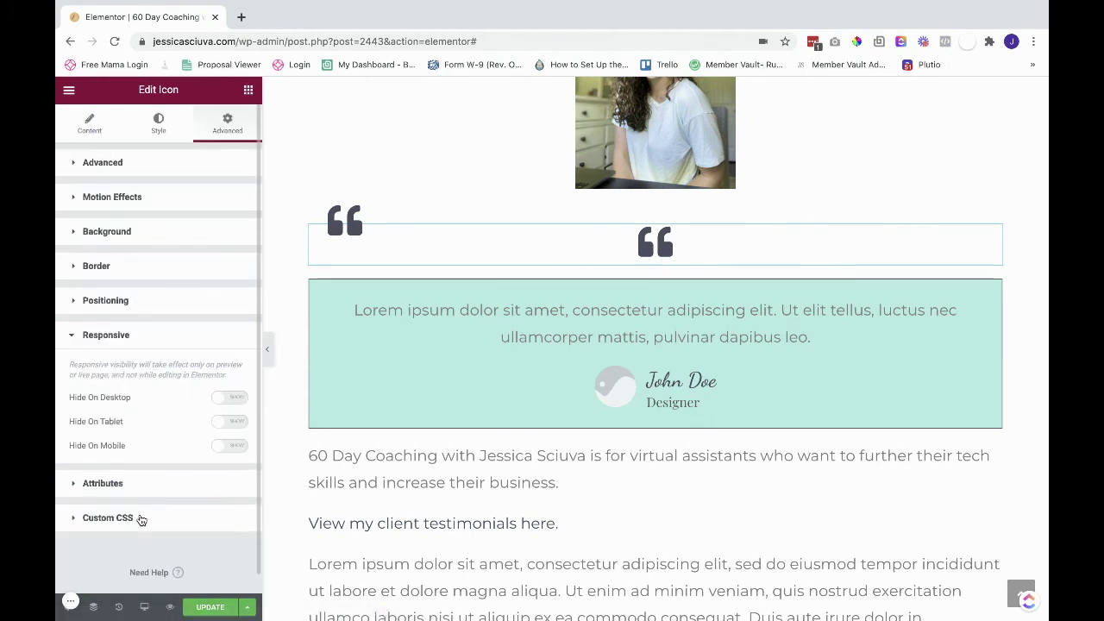
click(226, 398)
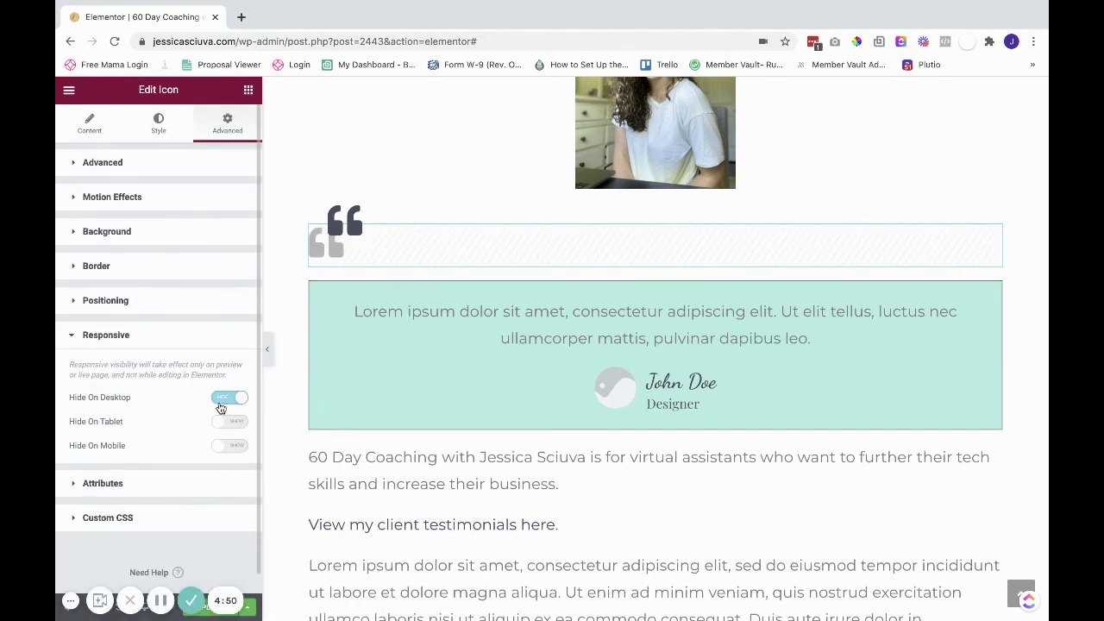
click(221, 424)
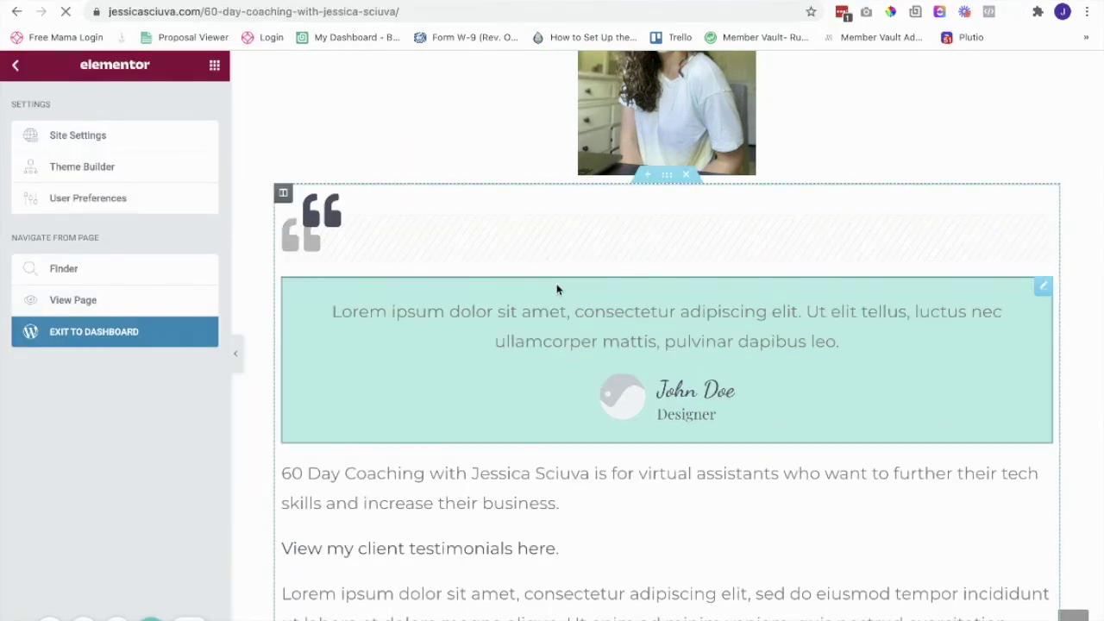
Scroll the live 60 Day Coaching page to inspect the mint testimonial box and its overlapping quote icon
scroll(556, 289, down, 2)
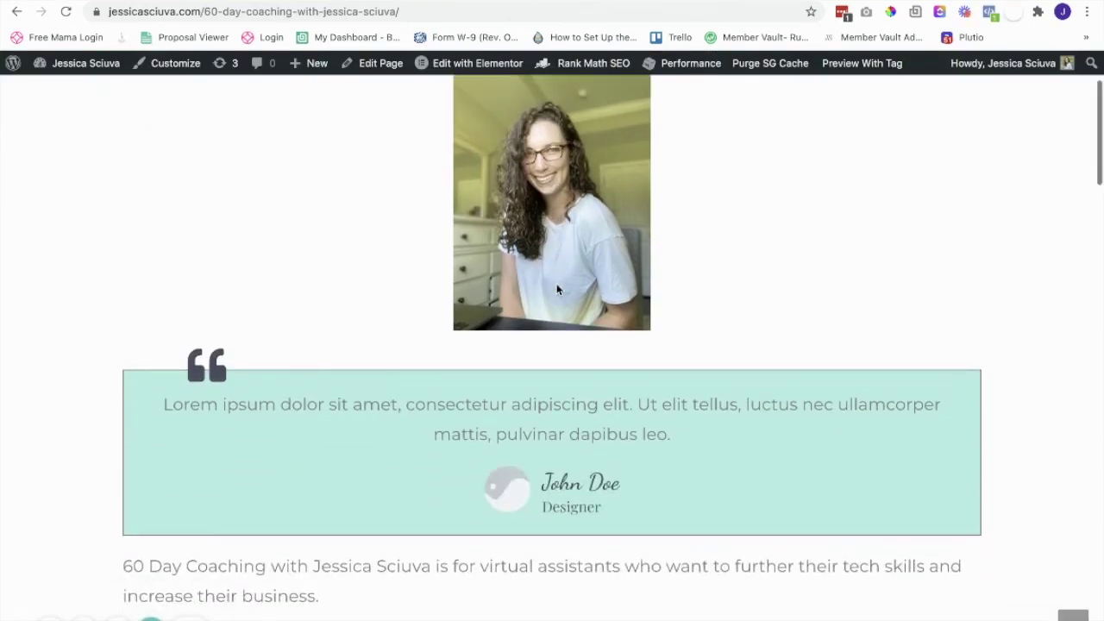
scroll(557, 289, up, 2)
scroll(556, 289, down, 2)
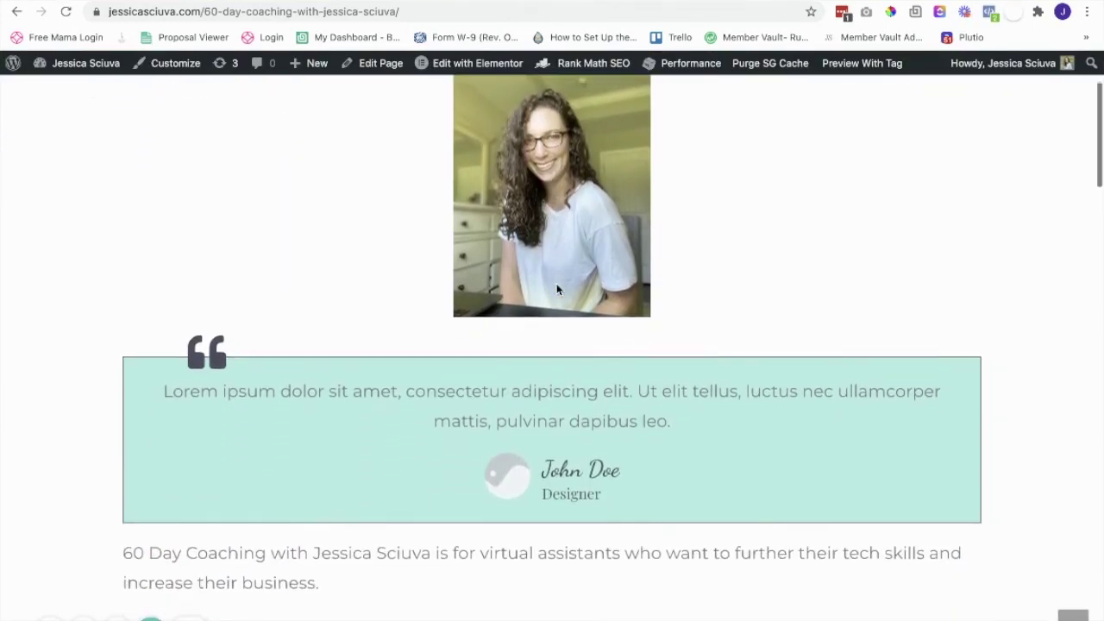